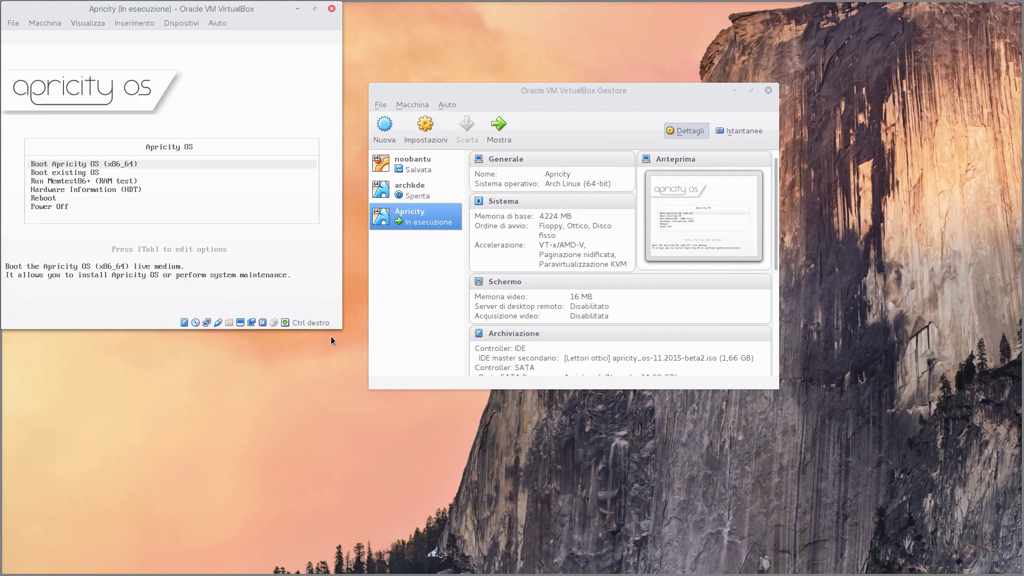
Enlarge the Apricity VM window to nearly full screen and boot Apricity OS from the boot menu
{"action": "left_click_drag", "start_coordinate": [342, 329], "coordinate": [1004, 574]}
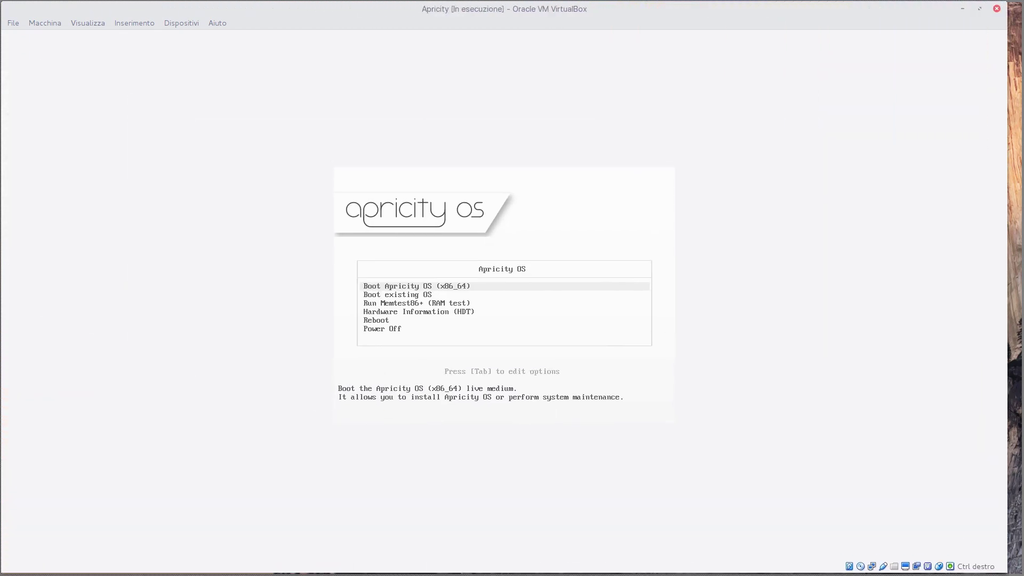
{"action": "key", "text": "Down"}
{"action": "key", "text": "Up"}
{"action": "key", "text": "Down"}
{"action": "key", "text": "Down"}
{"action": "key", "text": "Down"}
{"action": "key", "text": "Down"}
{"action": "key", "text": "Up"}
{"action": "key", "text": "Up"}
{"action": "key", "text": "Up"}
{"action": "key", "text": "Up"}
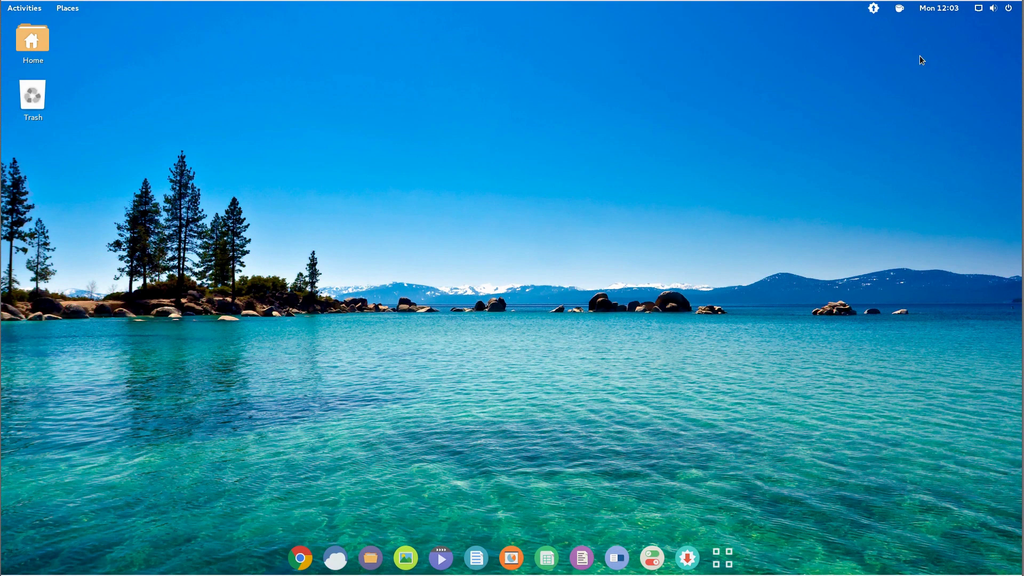
Check the calendar panel and desktop context menu, then search Activities for 'install'
{"action": "left_click", "coordinate": [939, 9]}
{"action": "left_click", "coordinate": [939, 10]}
{"action": "right_click", "coordinate": [439, 128]}
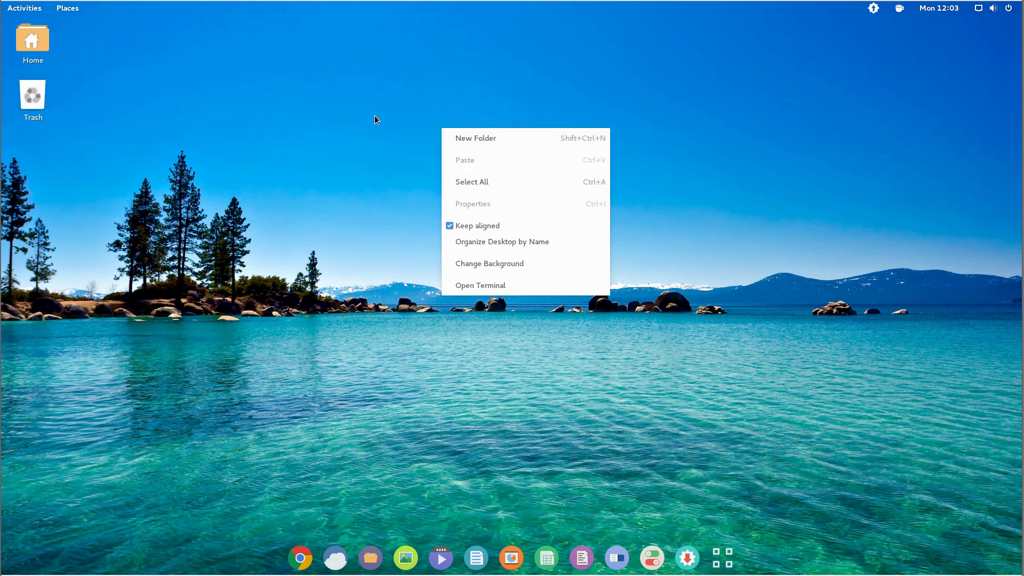
{"action": "key", "text": "super"}
{"action": "type", "text": "install"}
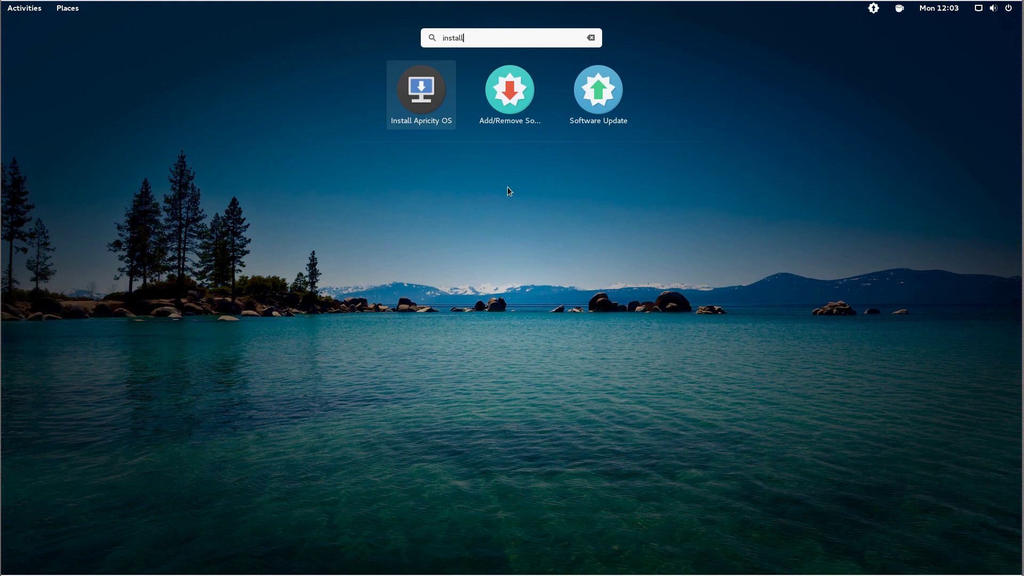
{"action": "left_click", "coordinate": [28, 12]}
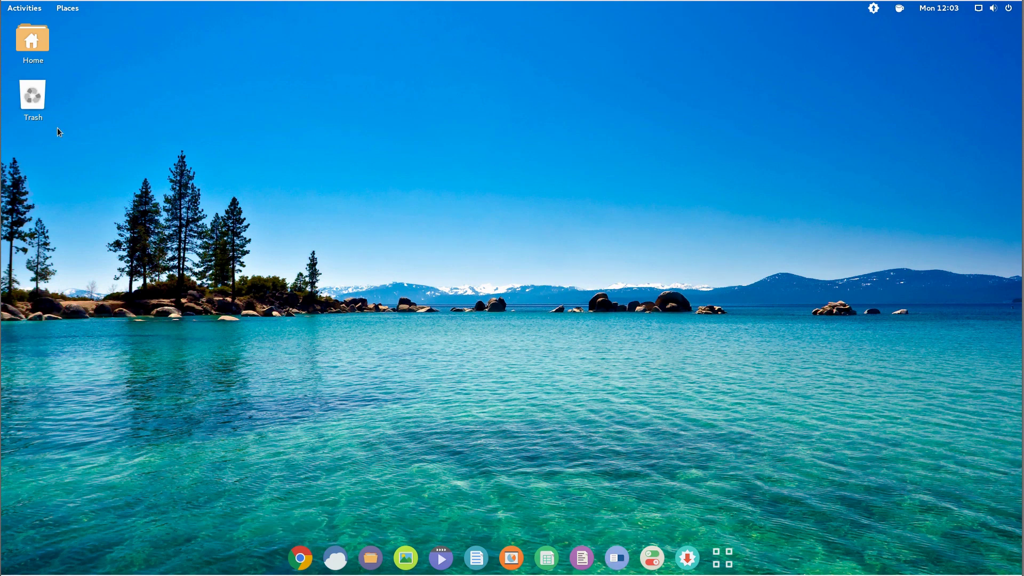
Browse the full Show Applications grid in the Activities overview
{"action": "left_click", "coordinate": [34, 12]}
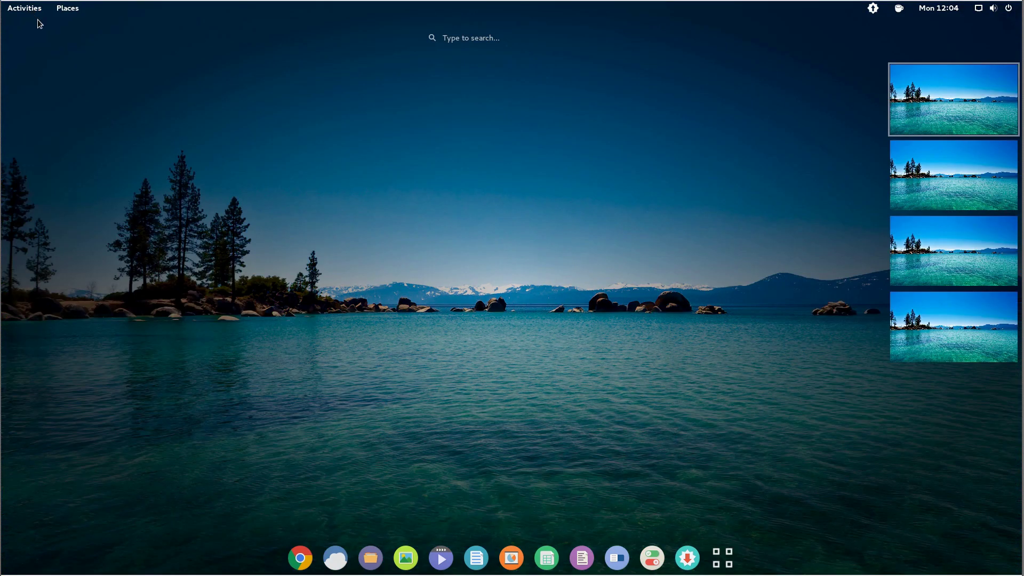
{"action": "left_click", "coordinate": [724, 558]}
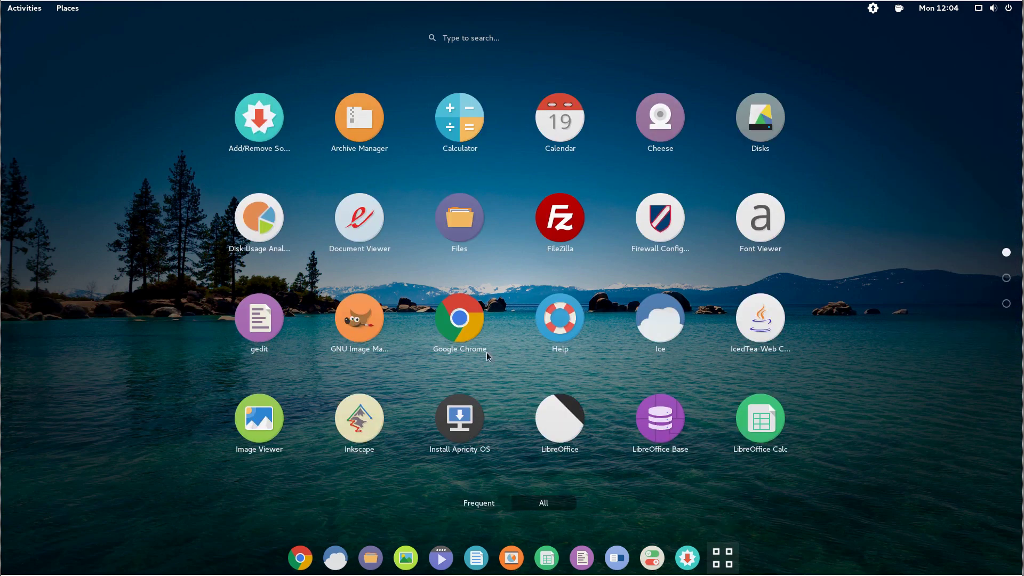
{"action": "scroll", "coordinate": [469, 331], "scroll_direction": "down", "scroll_amount": 1}
{"action": "scroll", "coordinate": [494, 359], "scroll_direction": "up", "scroll_amount": 1}
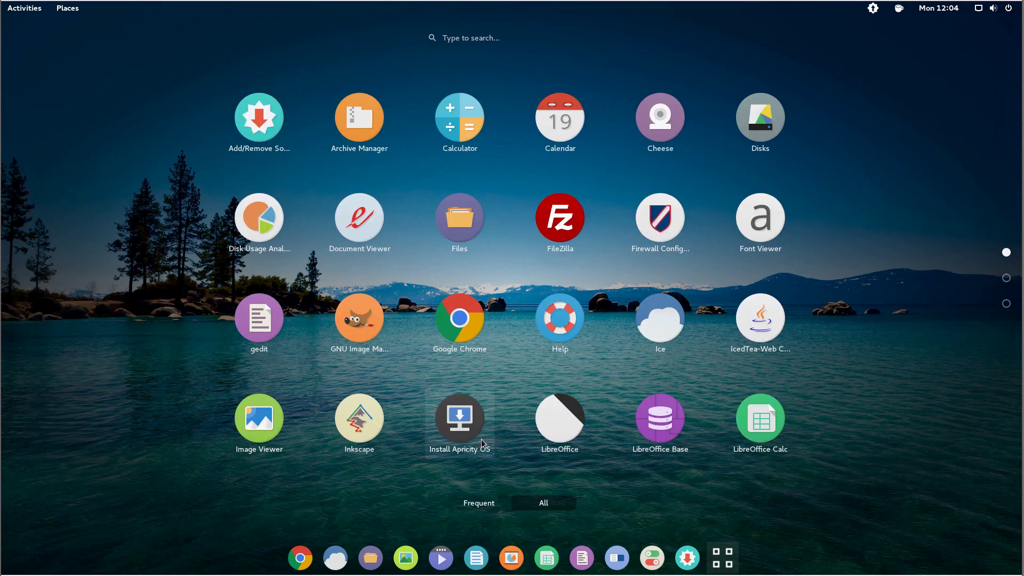
{"action": "left_click", "coordinate": [462, 433]}
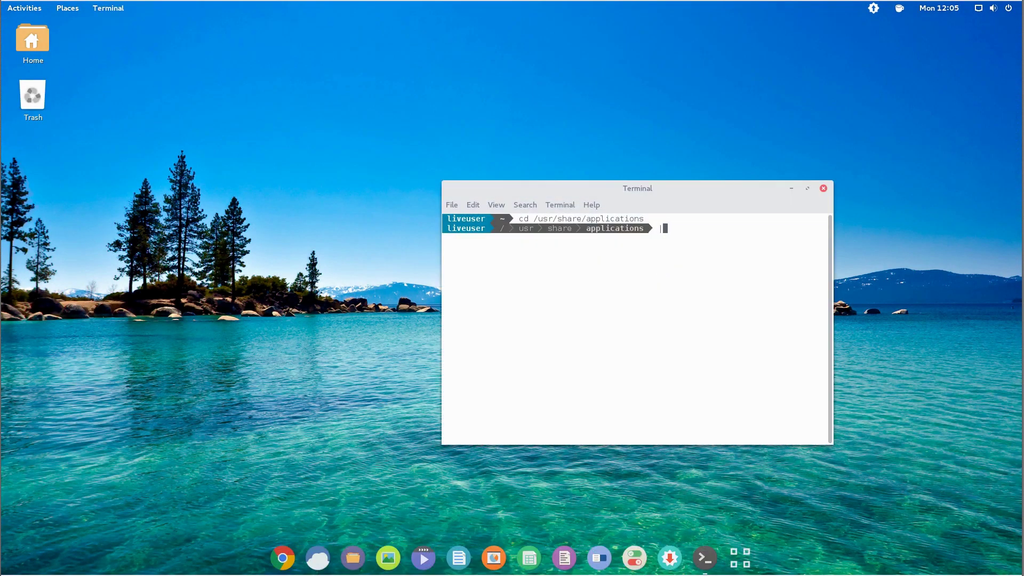
Run 'ls | grep', rerun 'sudo killall calamares', then launch the installer with 'sudo calamares'
{"action": "type", "text": "ls | grep"}
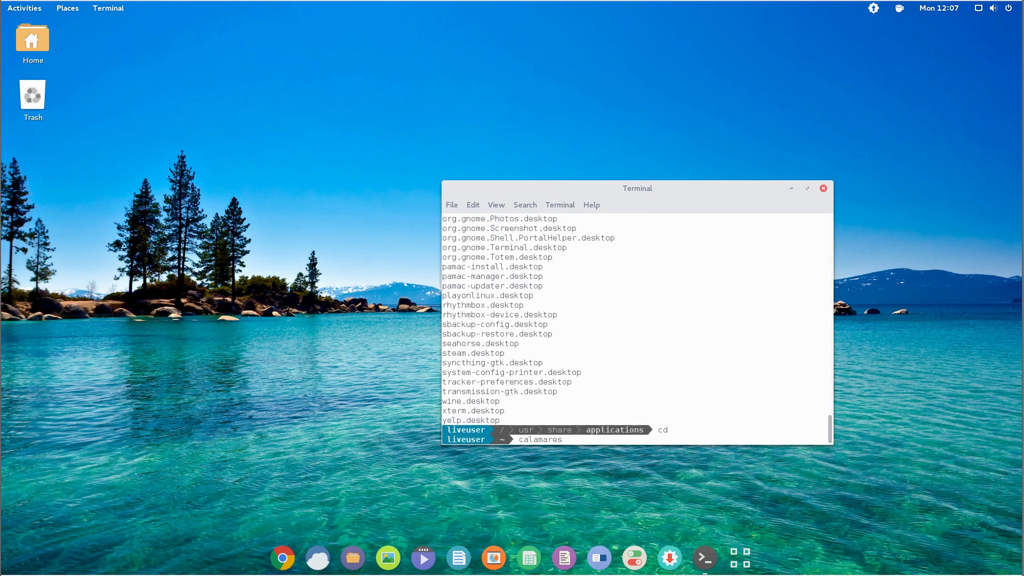
{"action": "key", "text": "Return"}
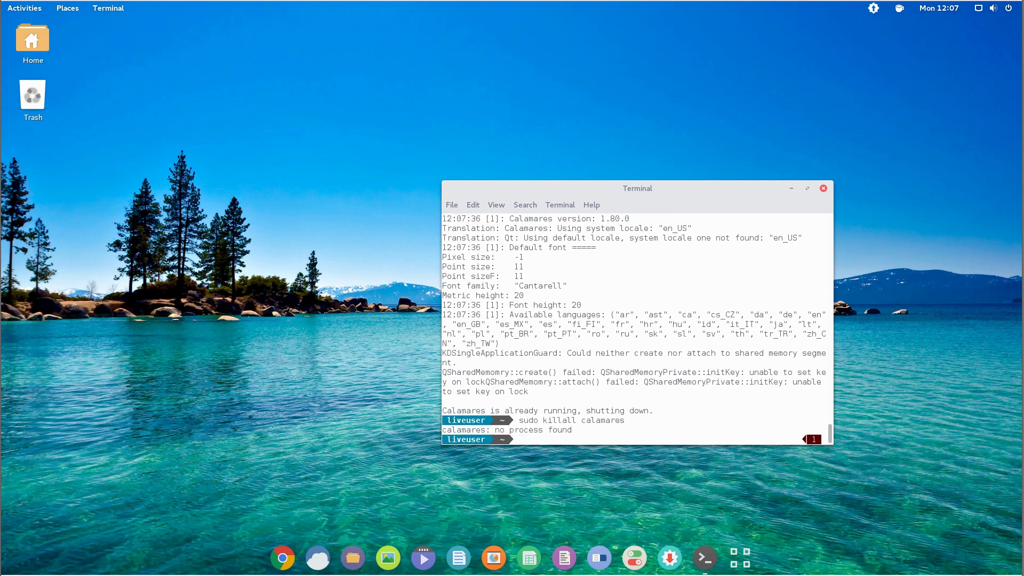
{"action": "key", "text": "Up"}
{"action": "key", "text": "Return"}
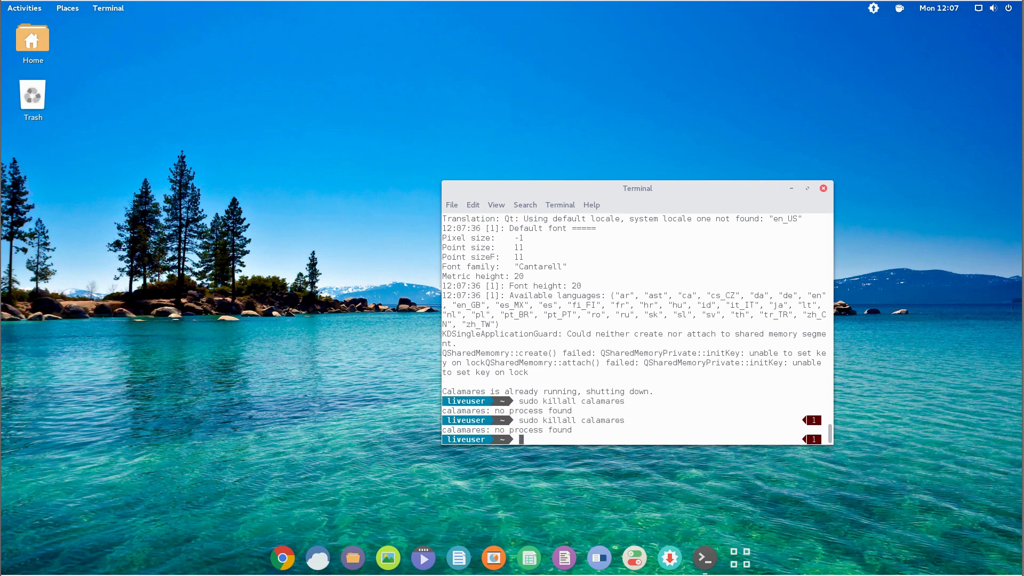
{"action": "type", "text": "sudo calamares"}
{"action": "key", "text": "Return"}
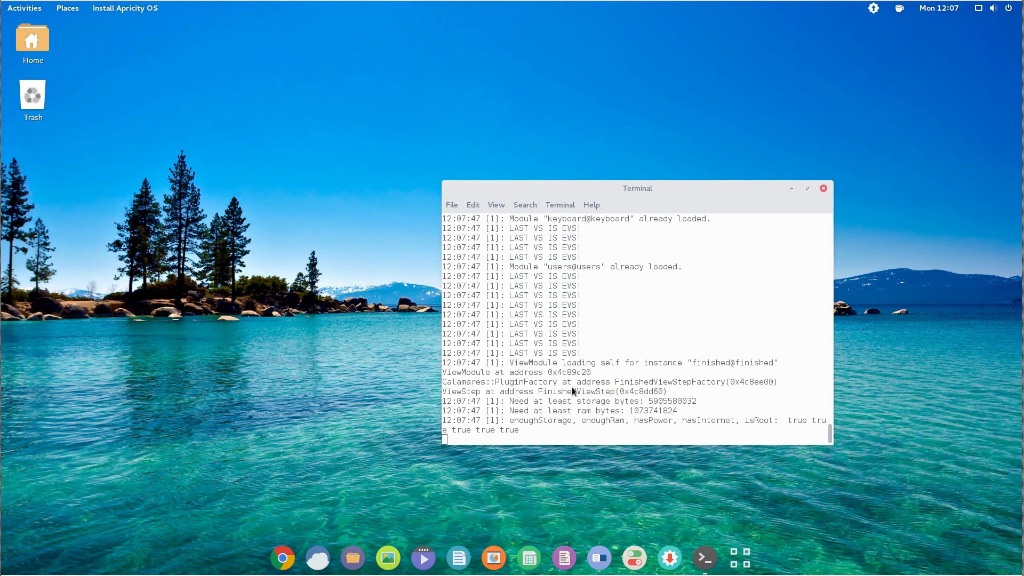
Centre the installer window and keep English (United States) as the installer language
{"action": "left_click_drag", "start_coordinate": [412, 164], "coordinate": [274, 98]}
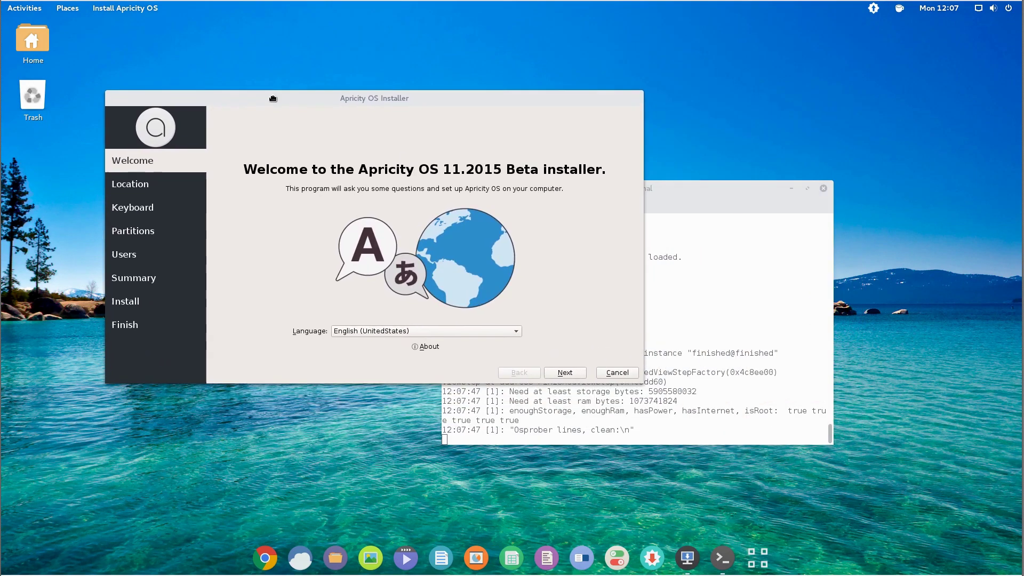
{"action": "left_click_drag", "start_coordinate": [750, 194], "coordinate": [857, 180]}
{"action": "left_click", "coordinate": [900, 176]}
{"action": "left_click_drag", "start_coordinate": [533, 98], "coordinate": [692, 150]}
{"action": "left_click", "coordinate": [530, 386]}
{"action": "left_click", "coordinate": [681, 393]}
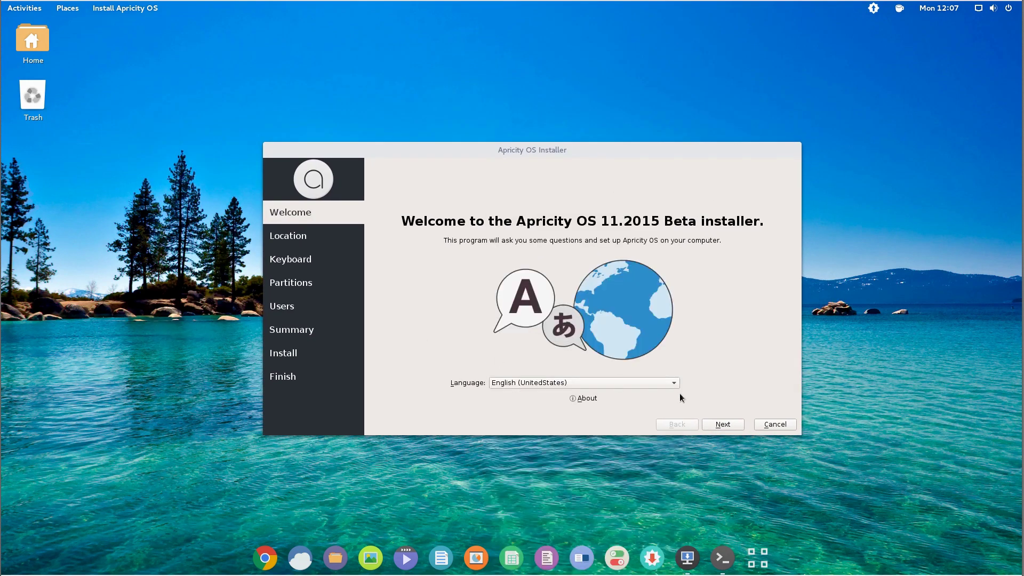
{"action": "left_click", "coordinate": [721, 425]}
Set the time zone to Rome and accept the Italian keyboard layout
{"action": "left_click", "coordinate": [584, 244]}
{"action": "left_click", "coordinate": [581, 244]}
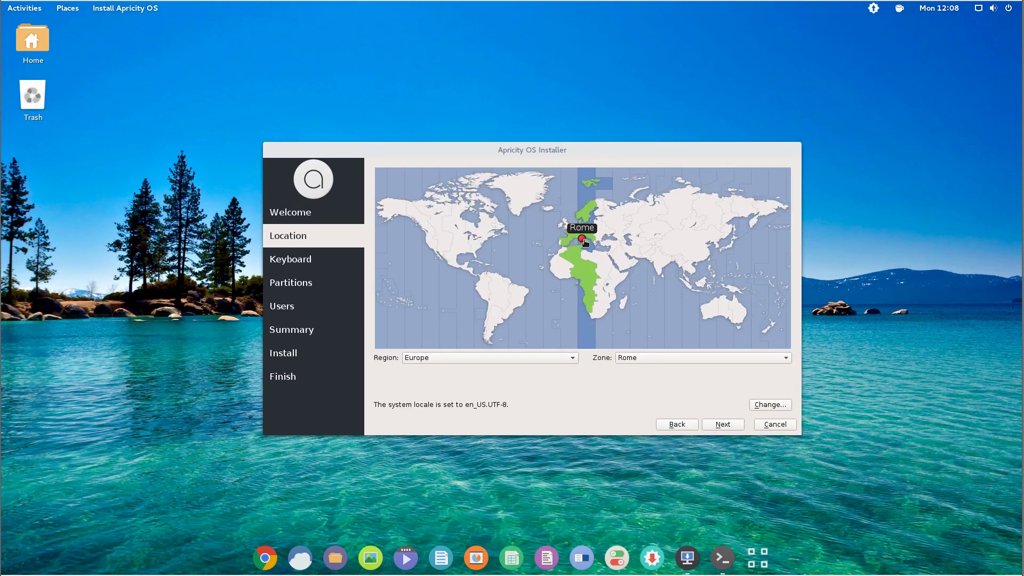
{"action": "left_click", "coordinate": [721, 424]}
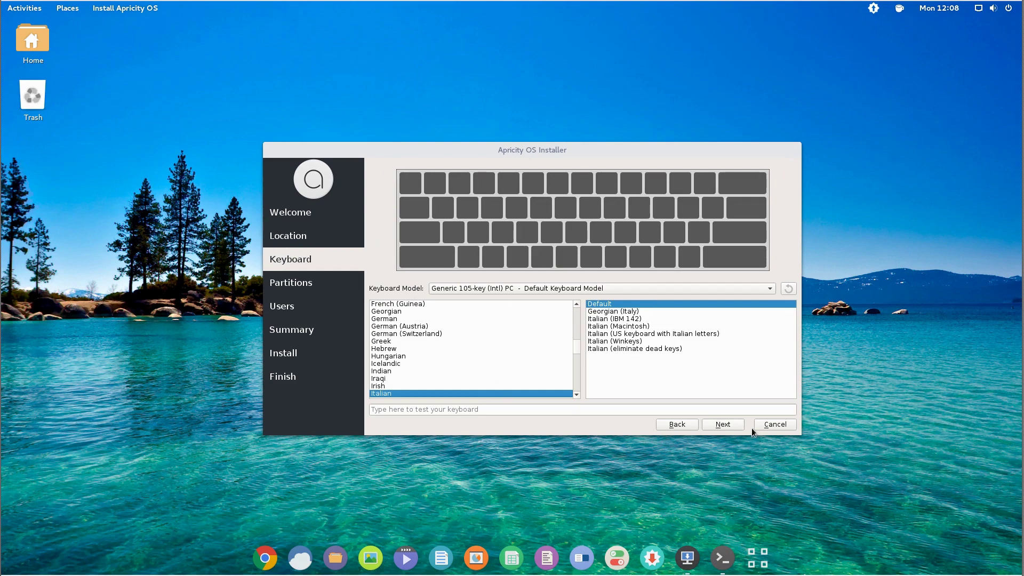
{"action": "left_click", "coordinate": [663, 409]}
{"action": "type", "text": "\\"}
{"action": "left_click", "coordinate": [718, 424]}
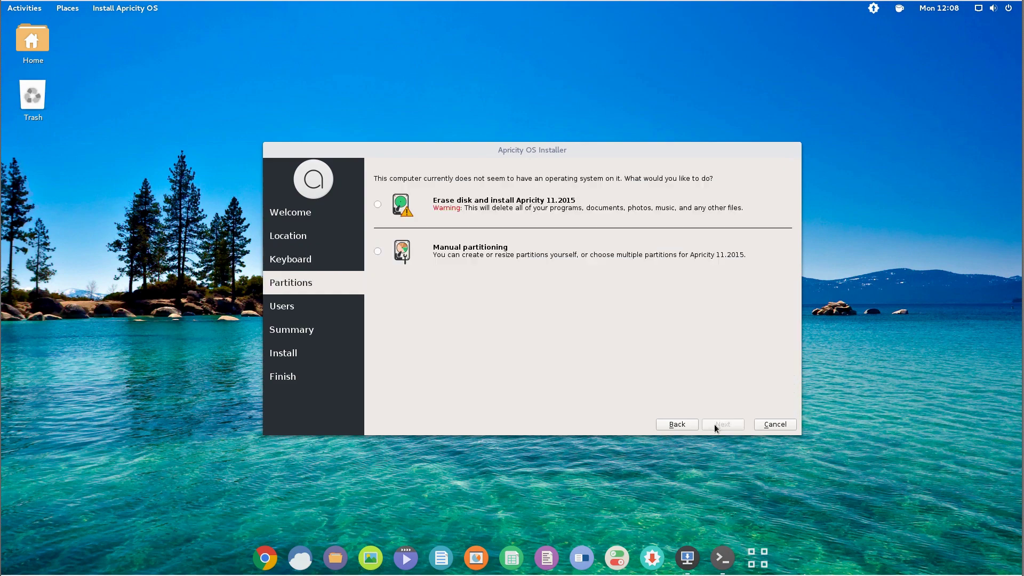
Choose Erase disk on the 24 GiB VBOX virtual hard disk
{"action": "left_click", "coordinate": [723, 424]}
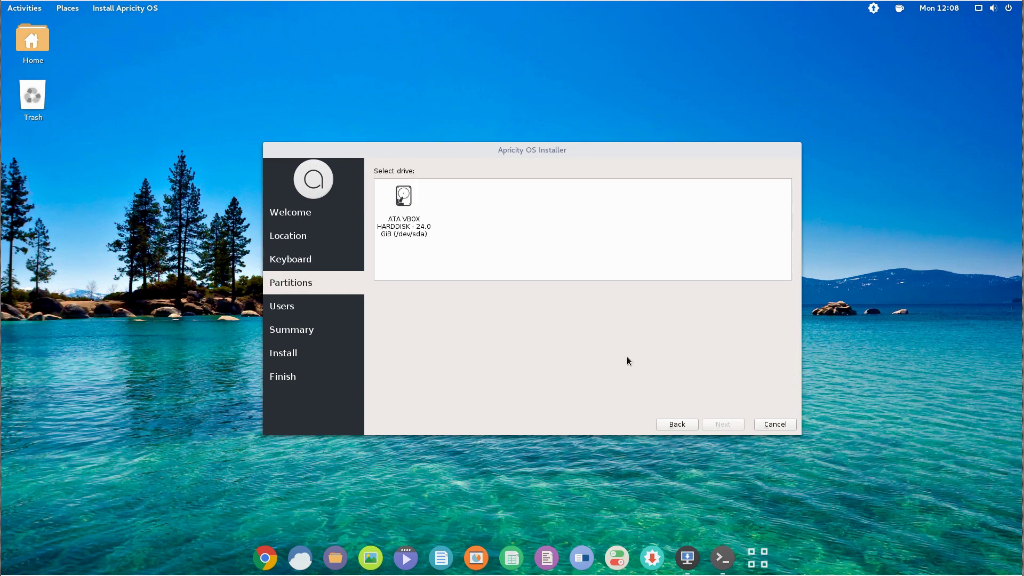
{"action": "left_click", "coordinate": [404, 216]}
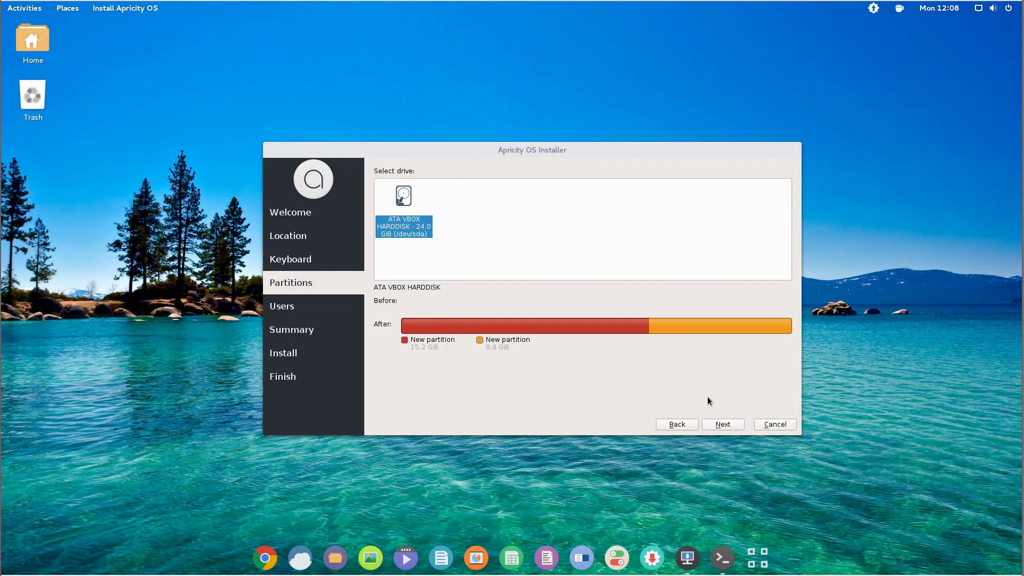
{"action": "left_click", "coordinate": [722, 424]}
Enter the username and account password, and change the computer name's ending to 'vobx'
{"action": "type", "text": "Gabmus"}
{"action": "key", "text": "Tab"}
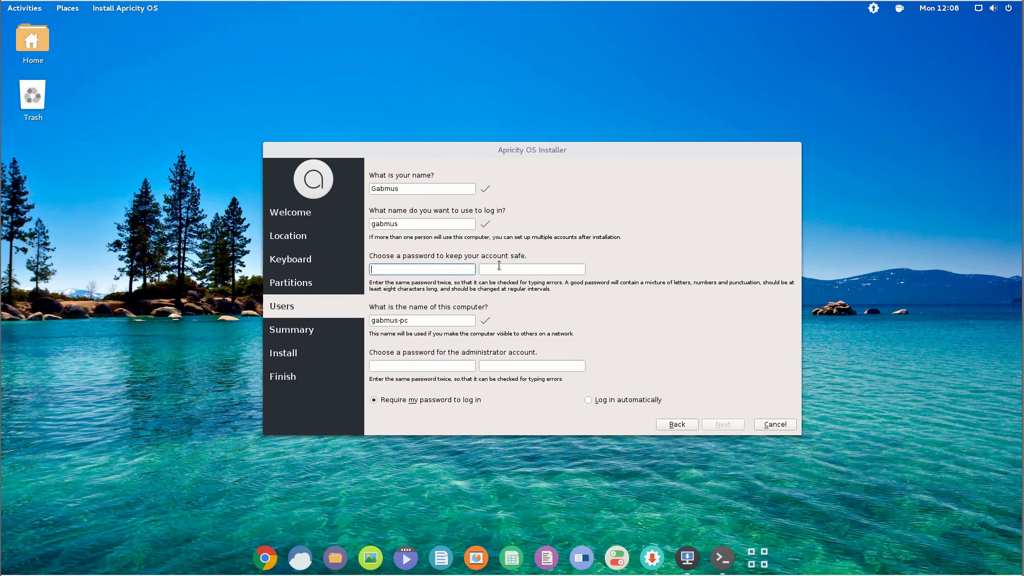
{"action": "type", "text": "•••••••"}
{"action": "key", "text": "Tab"}
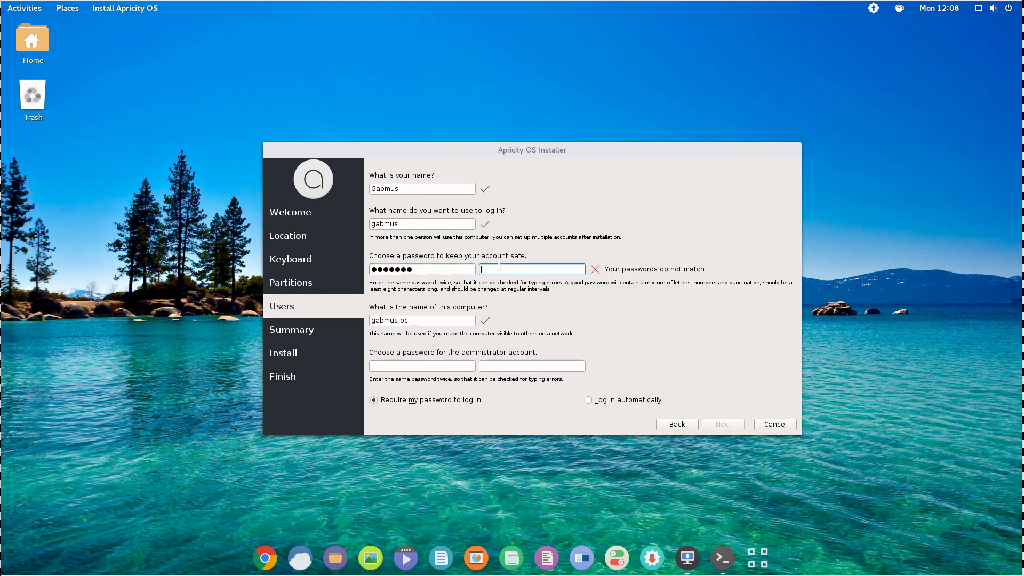
{"action": "type", "text": "•••••••"}
{"action": "key", "text": "Tab"}
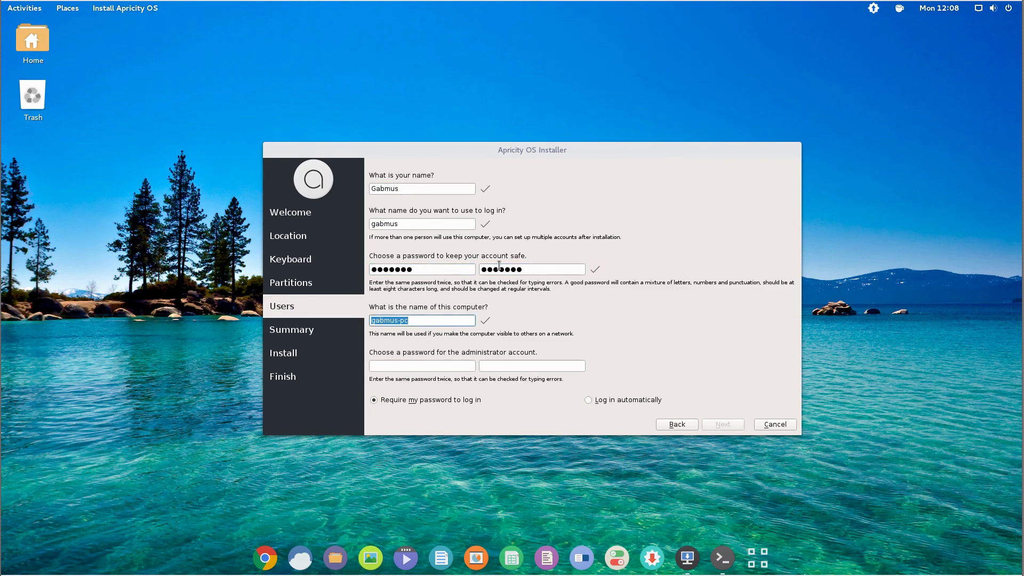
{"action": "key", "text": "Right"}
{"action": "key", "text": "BackSpace"}
{"action": "key", "text": "BackSpace"}
{"action": "type", "text": "vobx"}
{"action": "key", "text": "Tab"}
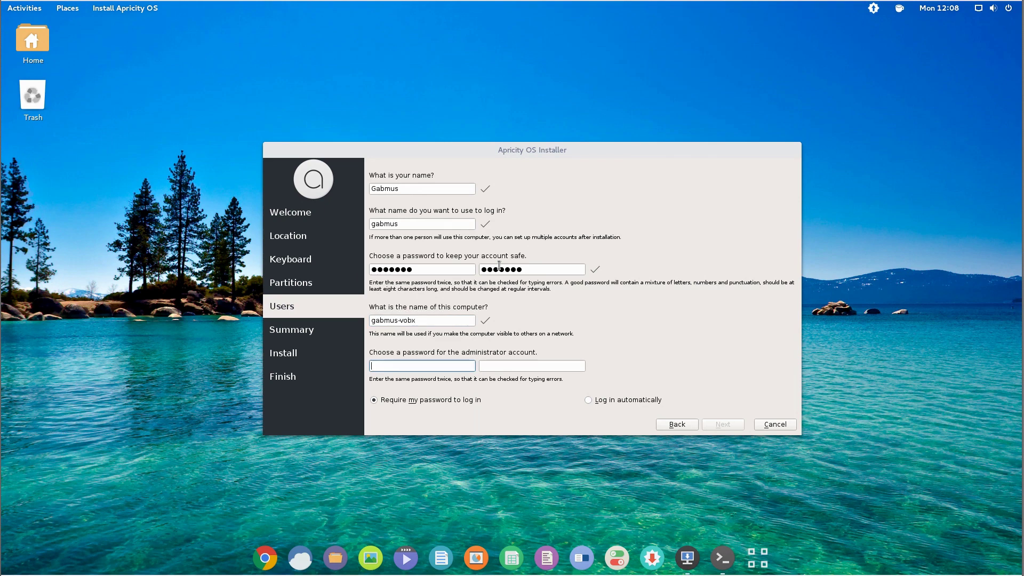
Set the administrator password and start the Apricity OS installation from the summary
{"action": "type", "text": "•••••••"}
{"action": "key", "text": "Tab"}
{"action": "type", "text": "•••••••"}
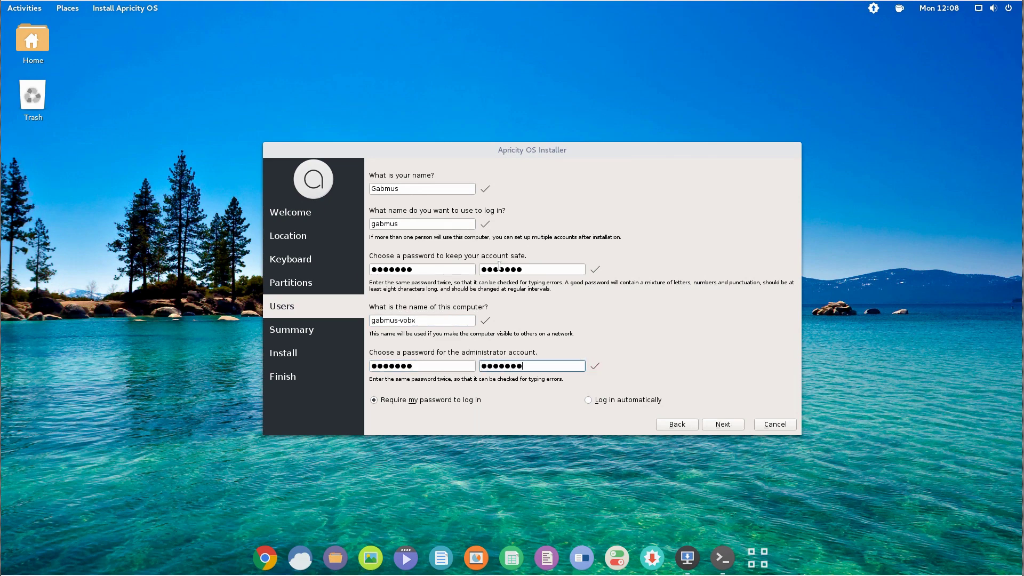
{"action": "left_click", "coordinate": [723, 424]}
{"action": "left_click", "coordinate": [727, 424]}
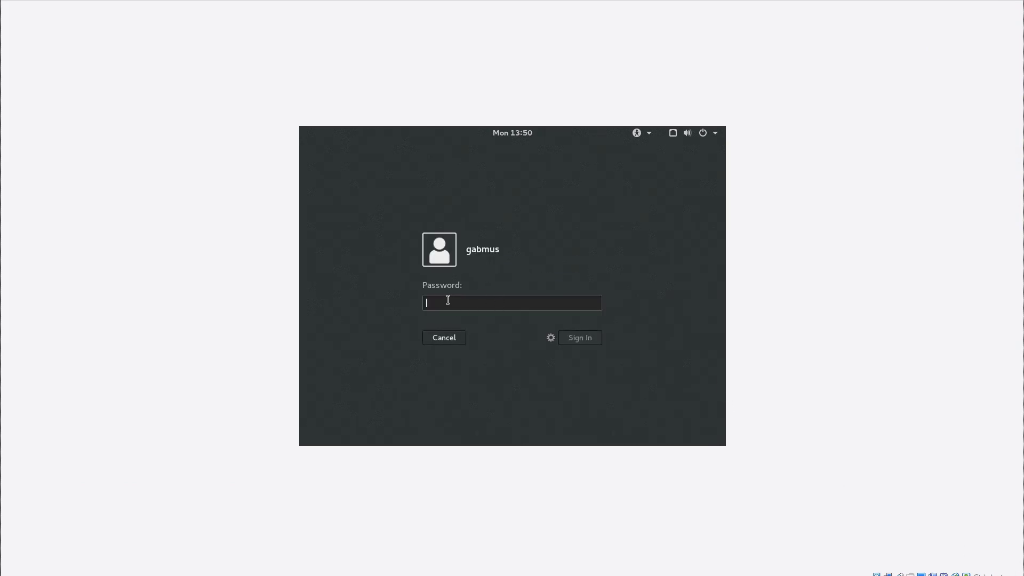
Enter the account password at the GDM login screen to sign in
{"action": "type", "text": "•••••••"}
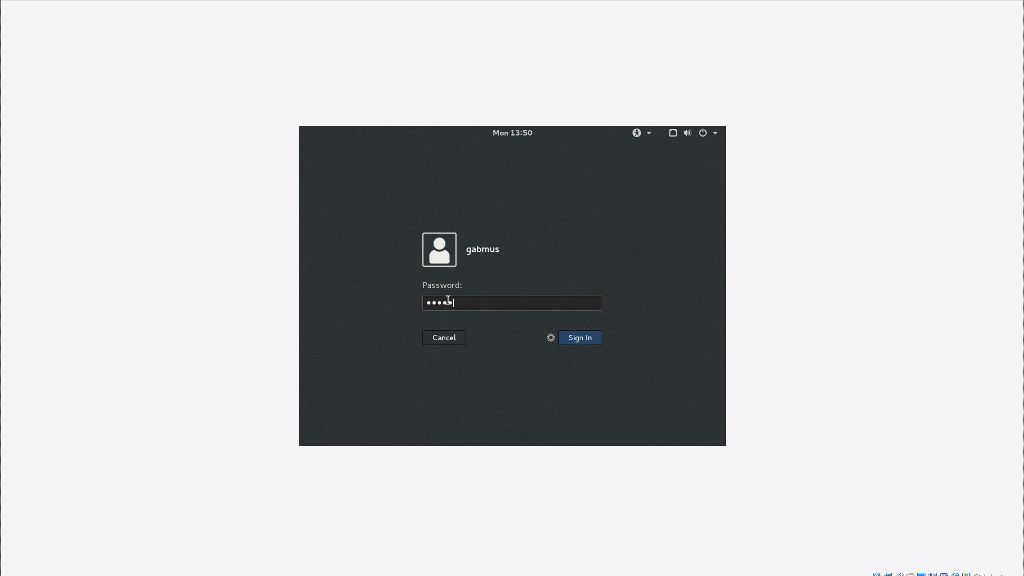
{"action": "key", "text": "Return"}
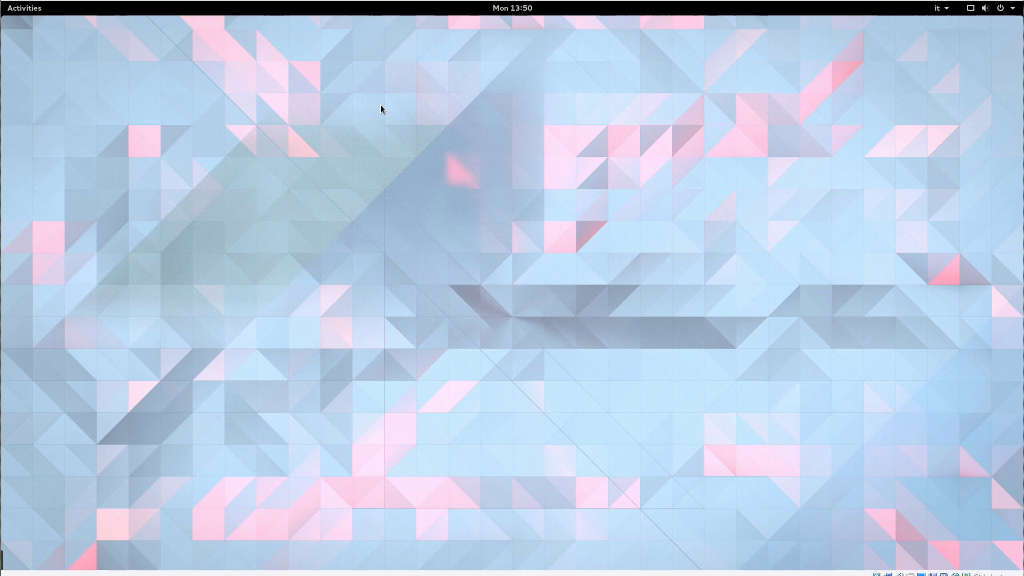
Show the desktop menu with Change Background, Display Settings and Settings, then dismiss it
{"action": "right_click", "coordinate": [321, 104]}
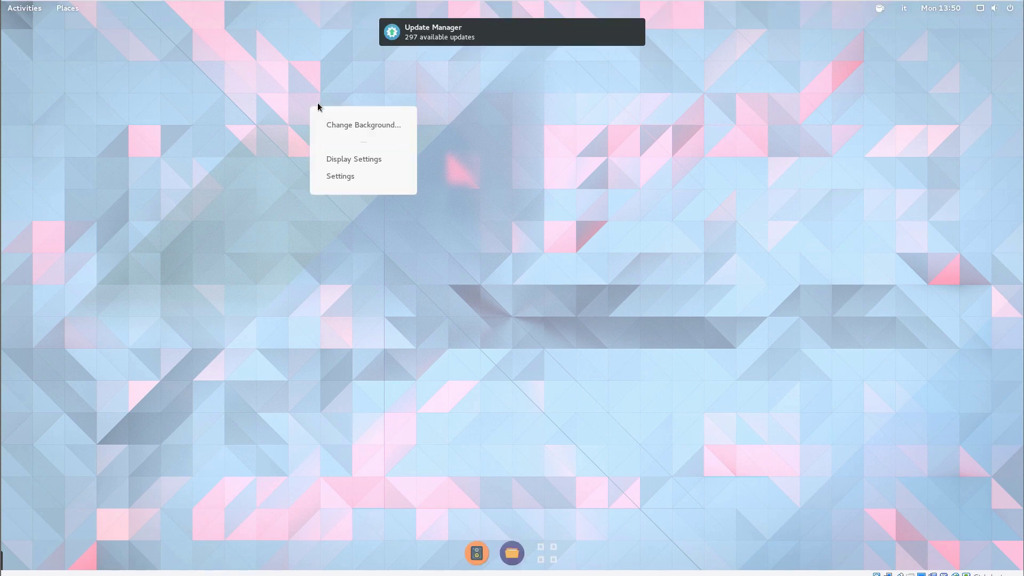
{"action": "left_click", "coordinate": [268, 78]}
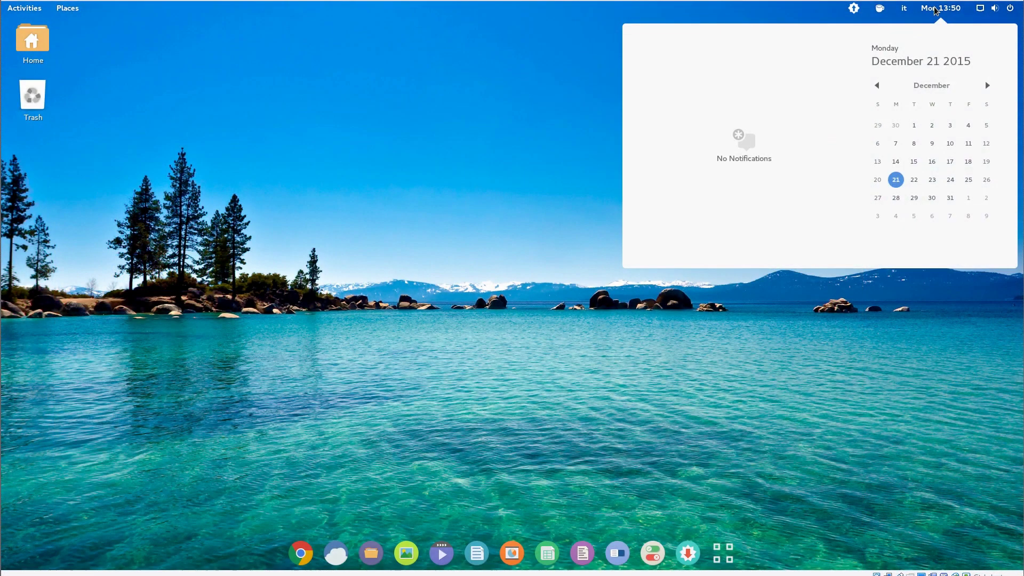
Close the calendar panel and launch Tweak Tool, moving its window to the top-left
{"action": "left_click", "coordinate": [964, 15]}
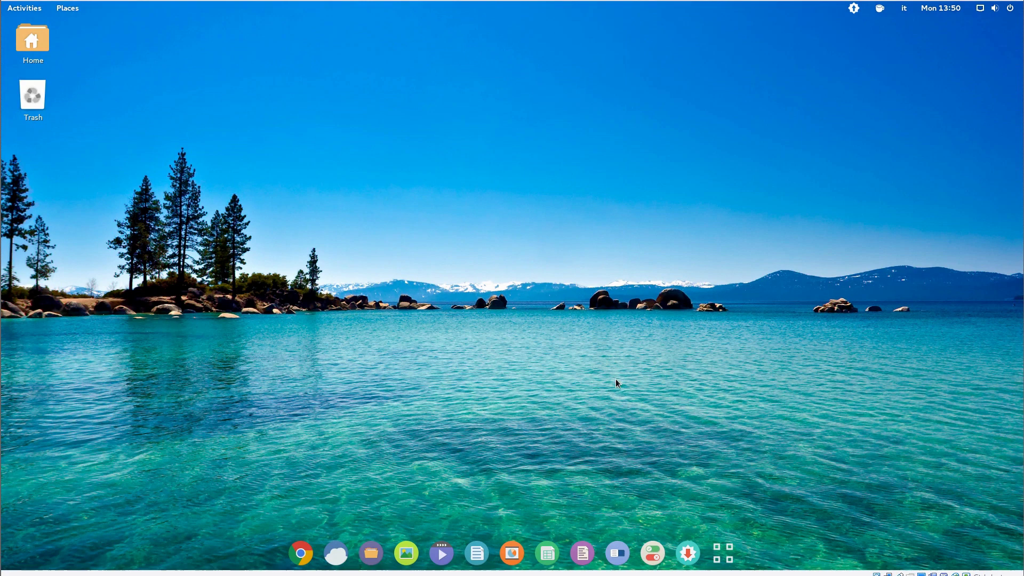
{"action": "left_click", "coordinate": [619, 553]}
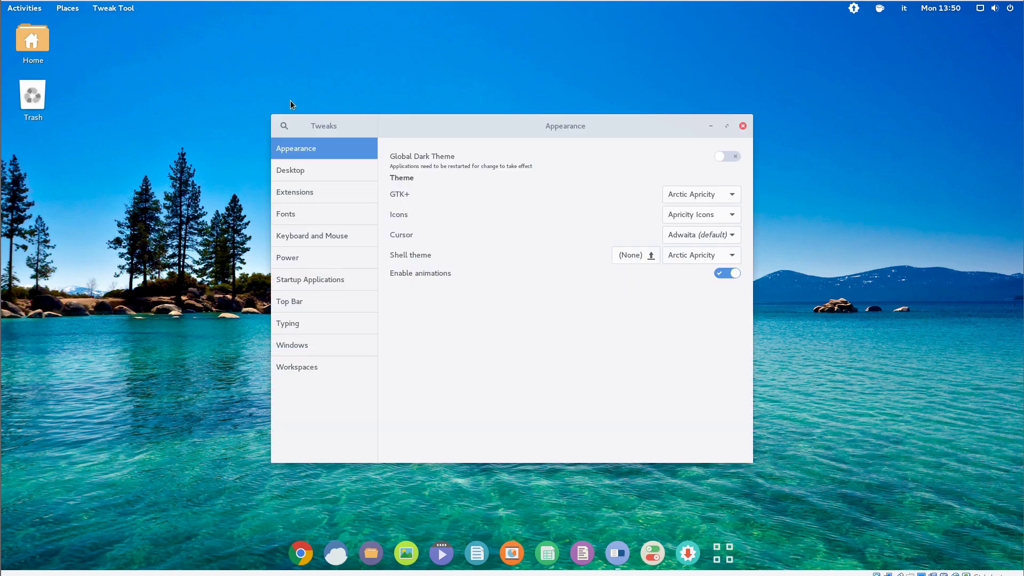
{"action": "left_click_drag", "start_coordinate": [470, 131], "coordinate": [238, 74]}
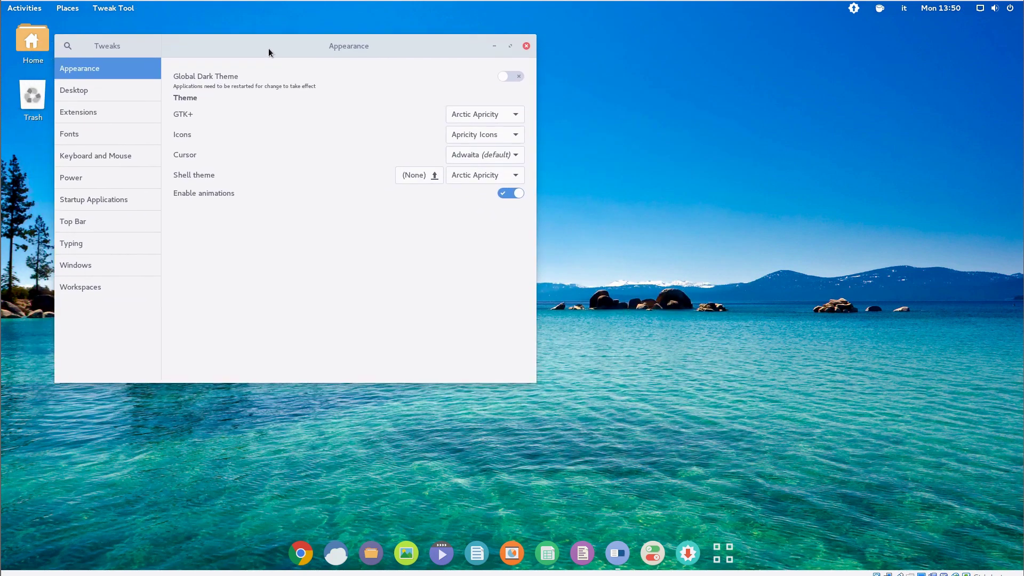
{"action": "left_click_drag", "start_coordinate": [269, 51], "coordinate": [271, 48]}
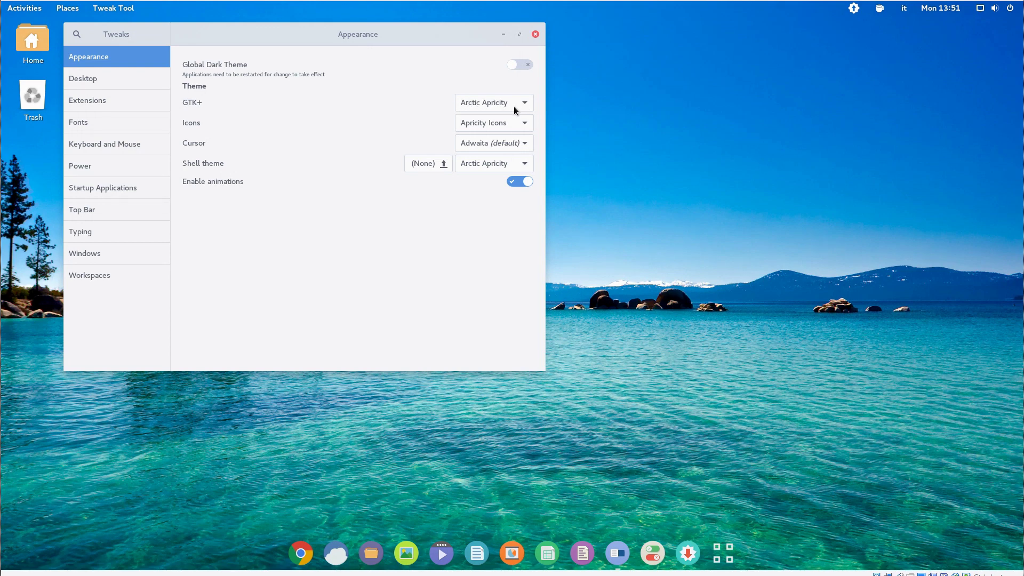
Inspect the Icons, Shell and GTK+ theme lists unchanged, then show the Extensions page
{"action": "left_click", "coordinate": [482, 126]}
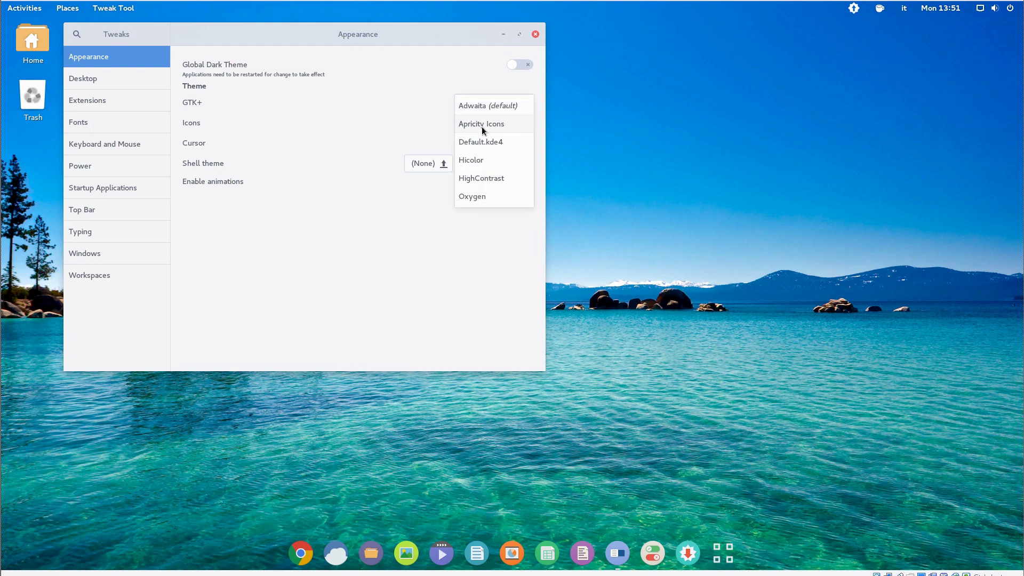
{"action": "left_click", "coordinate": [335, 120]}
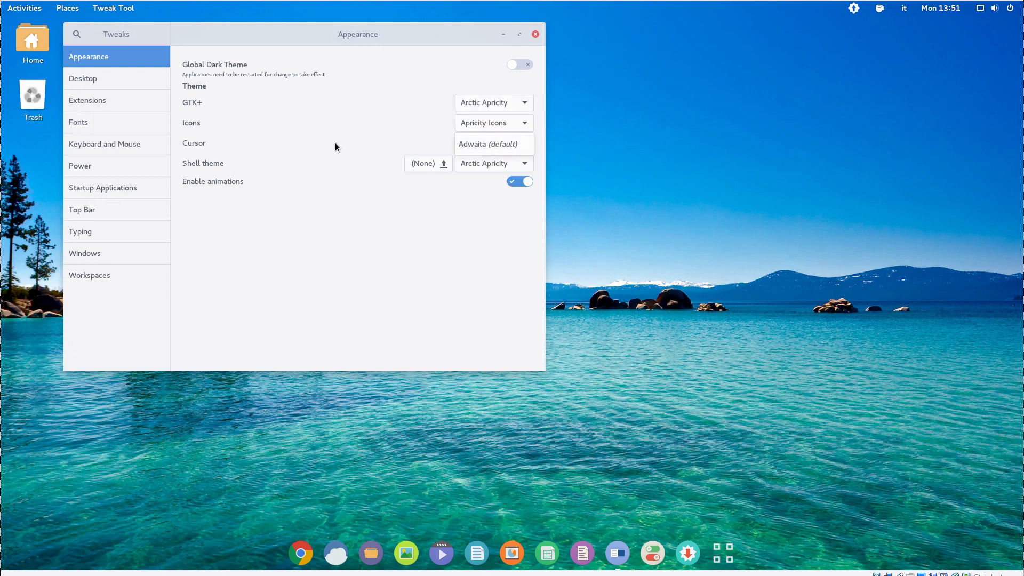
{"action": "left_click", "coordinate": [521, 164]}
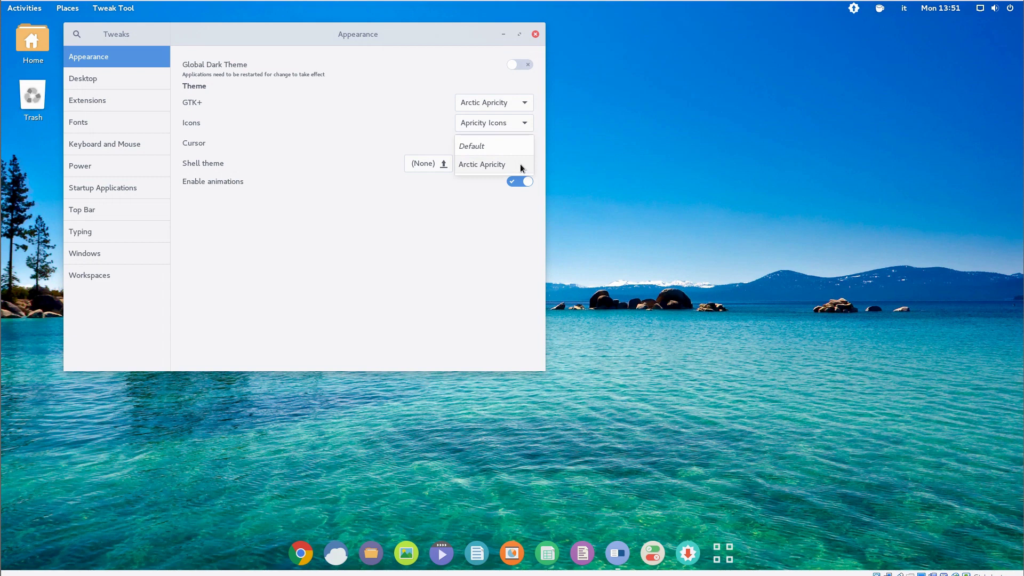
{"action": "left_click", "coordinate": [245, 137]}
{"action": "left_click", "coordinate": [472, 104]}
{"action": "left_click", "coordinate": [305, 108]}
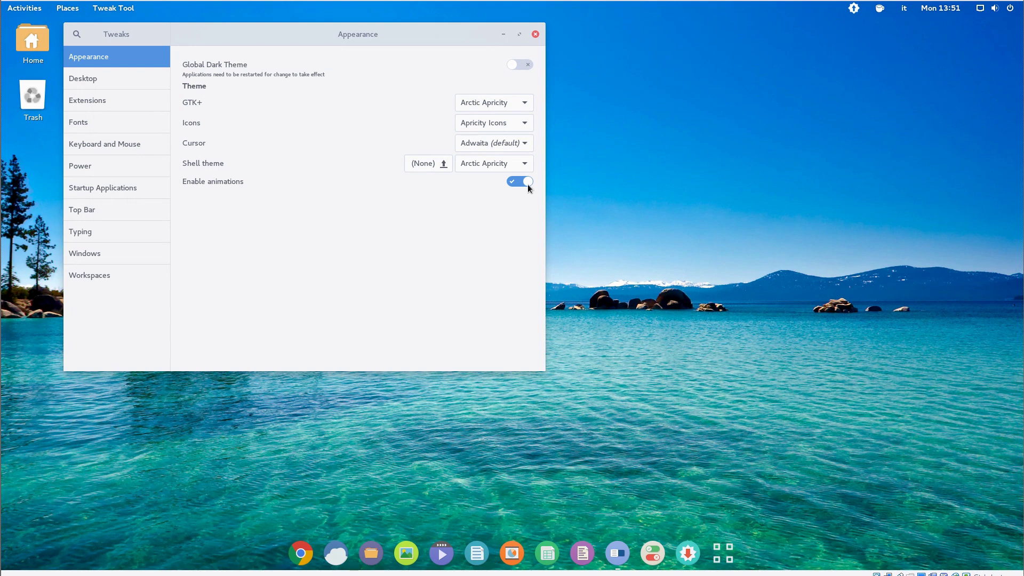
{"action": "mouse_move", "coordinate": [403, 38]}
{"action": "left_mouse_down"}
{"action": "mouse_move", "coordinate": [638, 115]}
{"action": "mouse_move", "coordinate": [403, 64]}
{"action": "mouse_move", "coordinate": [396, 37]}
{"action": "left_mouse_up"}
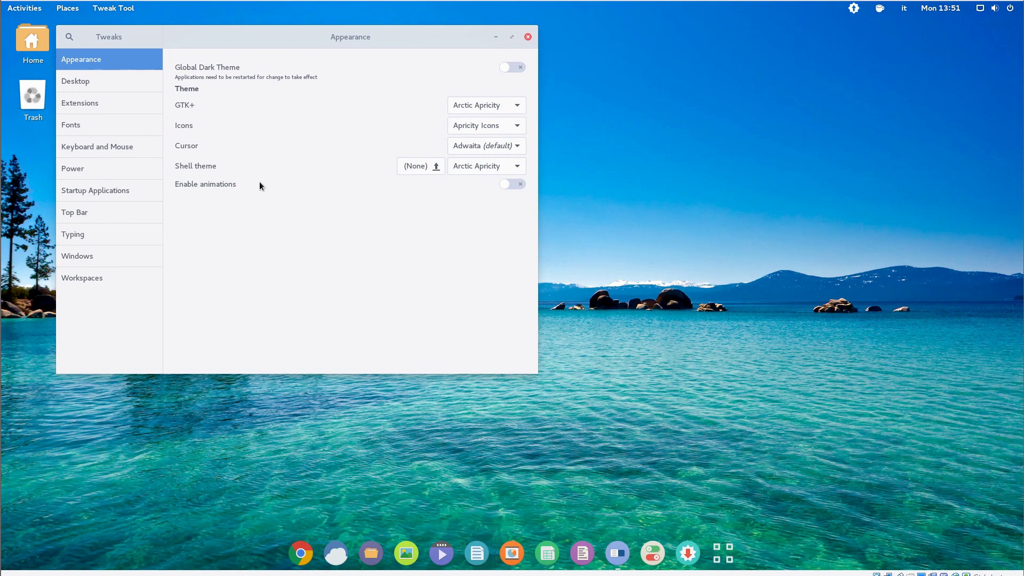
{"action": "left_click", "coordinate": [84, 104]}
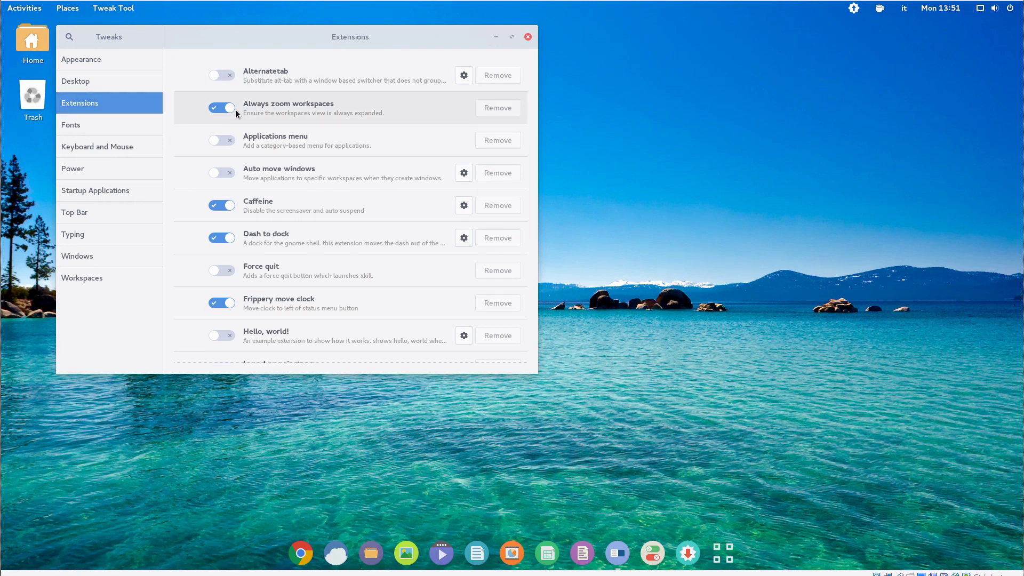
Toggle Caffeine to disable then re-enable auto suspend and screensaver, dismissing both notices
{"action": "left_click", "coordinate": [32, 13]}
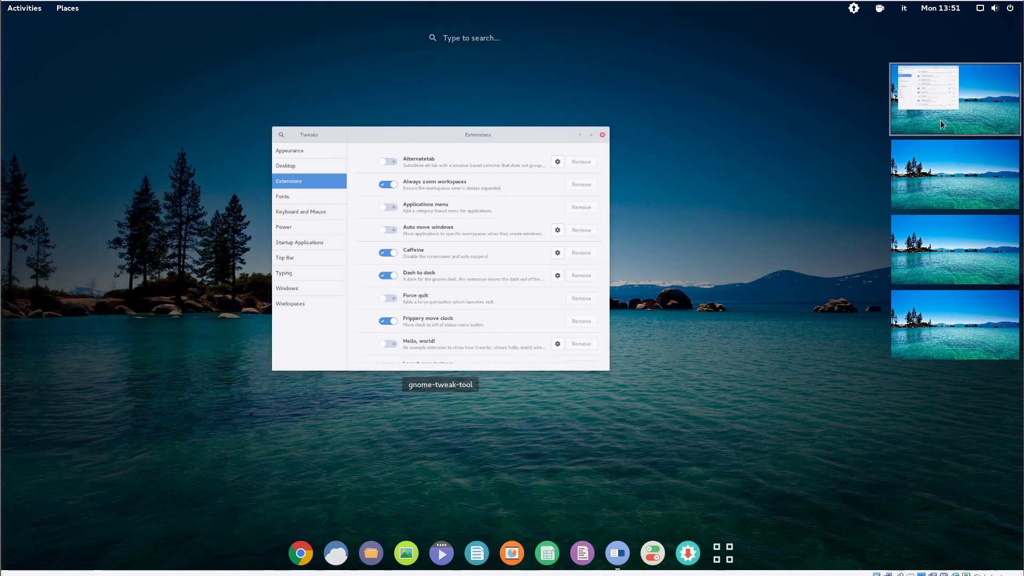
{"action": "left_click", "coordinate": [462, 273]}
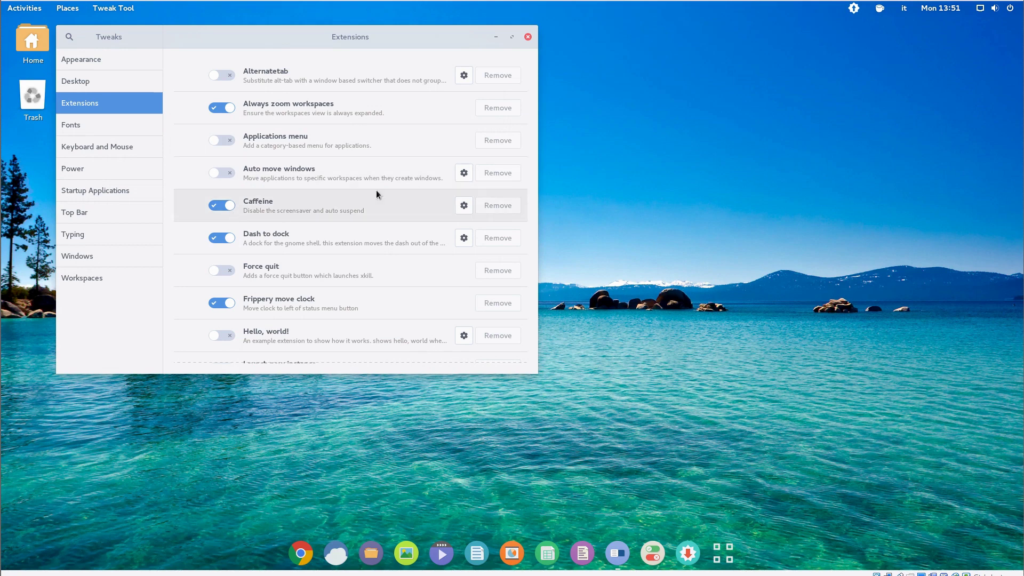
{"action": "left_click", "coordinate": [880, 9]}
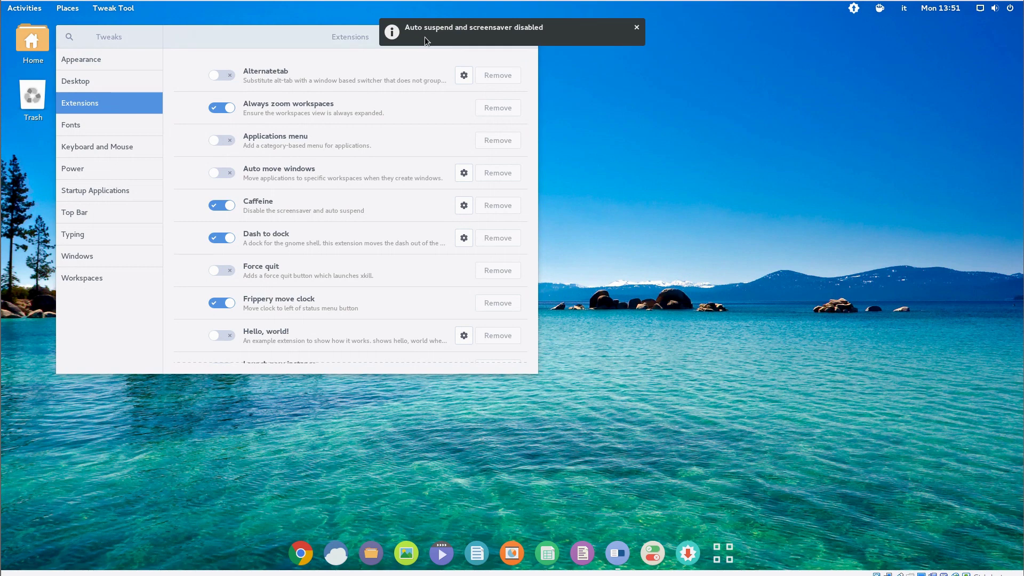
{"action": "left_click", "coordinate": [637, 27]}
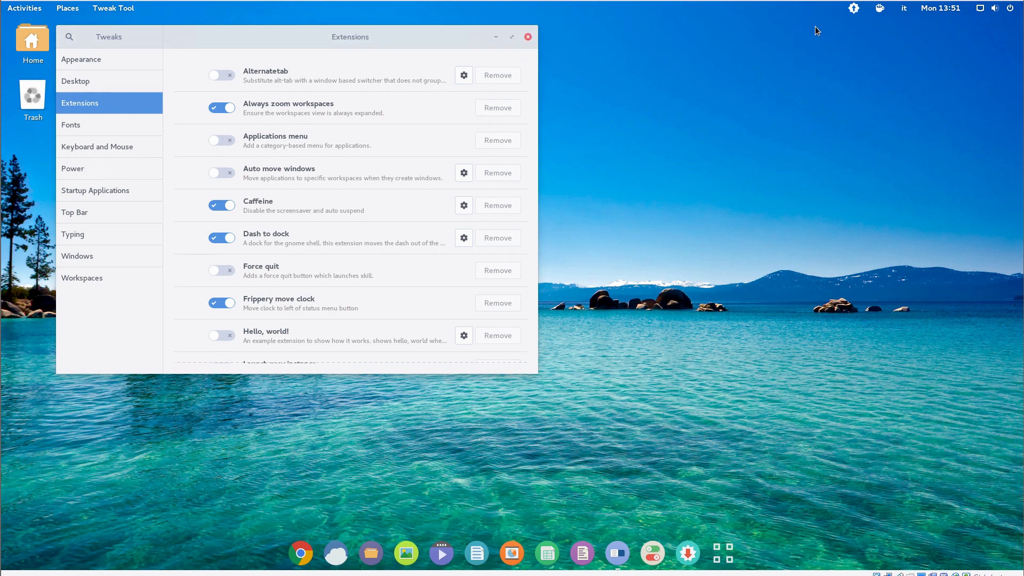
{"action": "left_click", "coordinate": [881, 13]}
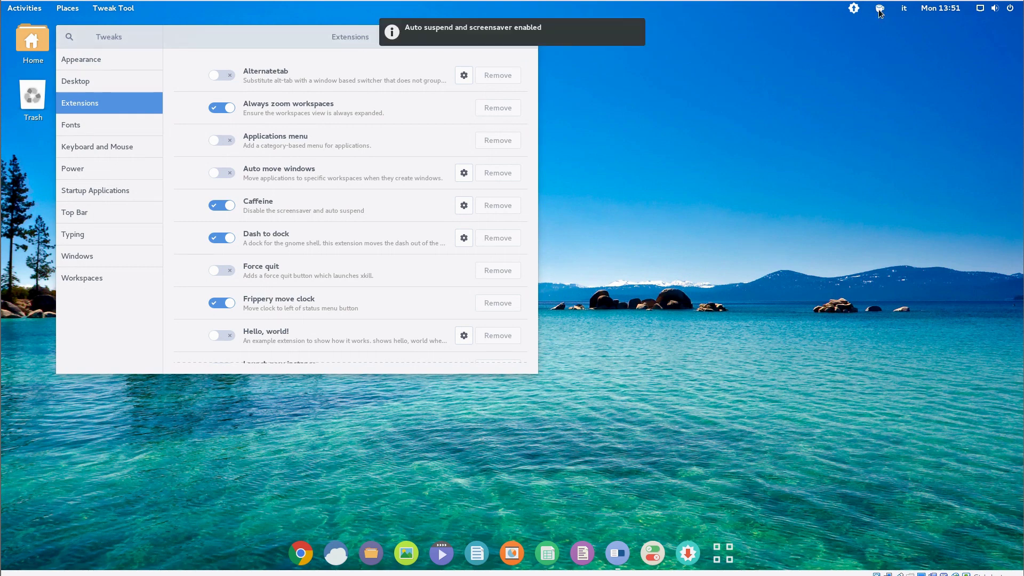
{"action": "left_click", "coordinate": [640, 29]}
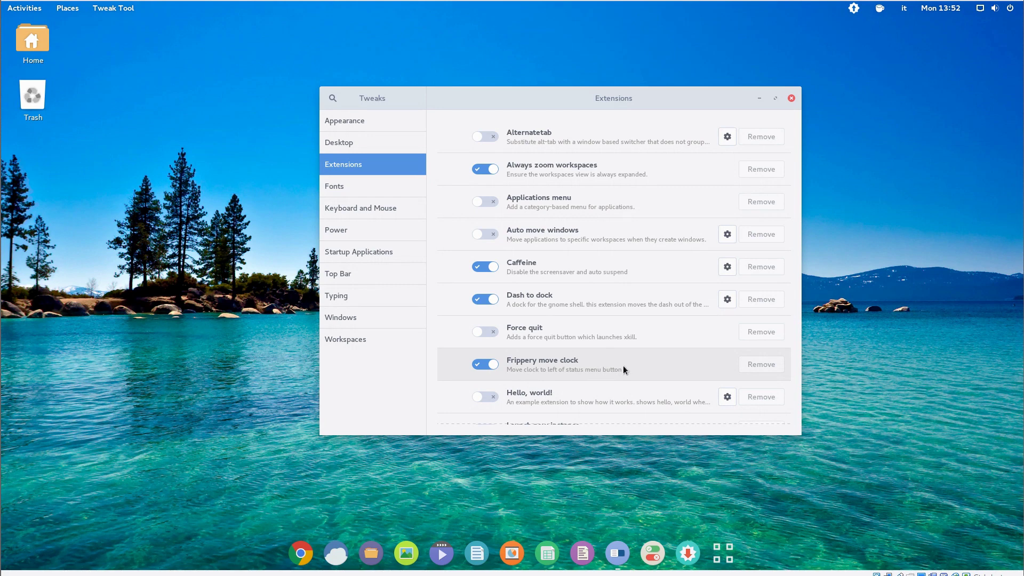
Check the calendar panel, scroll through the installed extensions, and reposition the Files window
{"action": "left_click", "coordinate": [943, 11]}
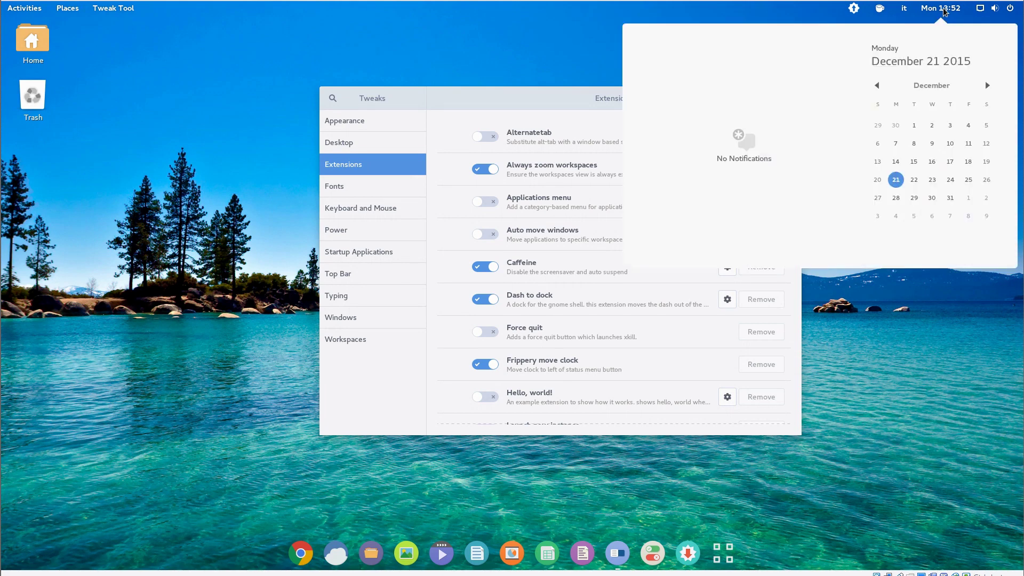
{"action": "left_click", "coordinate": [943, 11]}
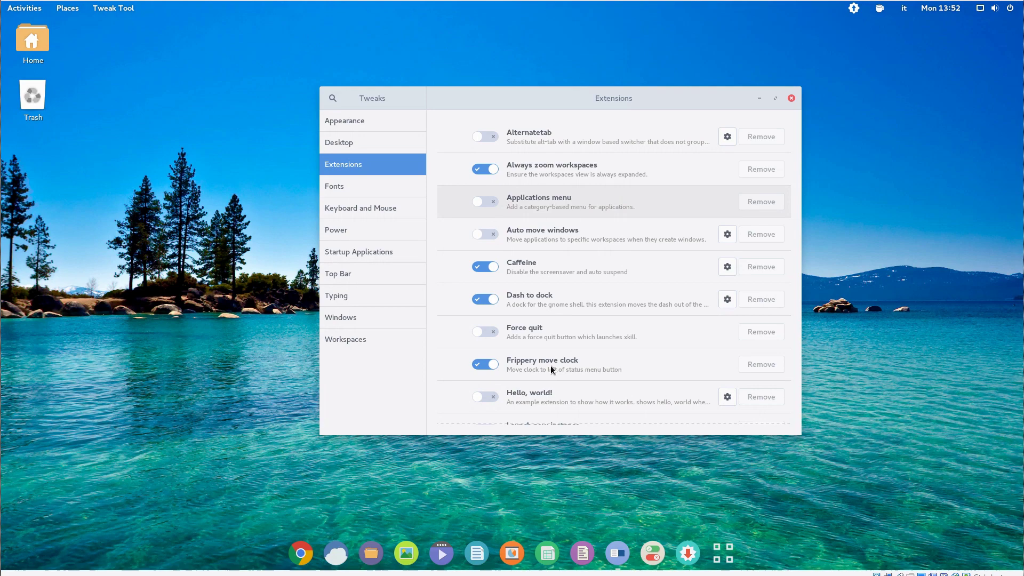
{"action": "scroll", "coordinate": [549, 369], "scroll_direction": "down", "scroll_amount": 1}
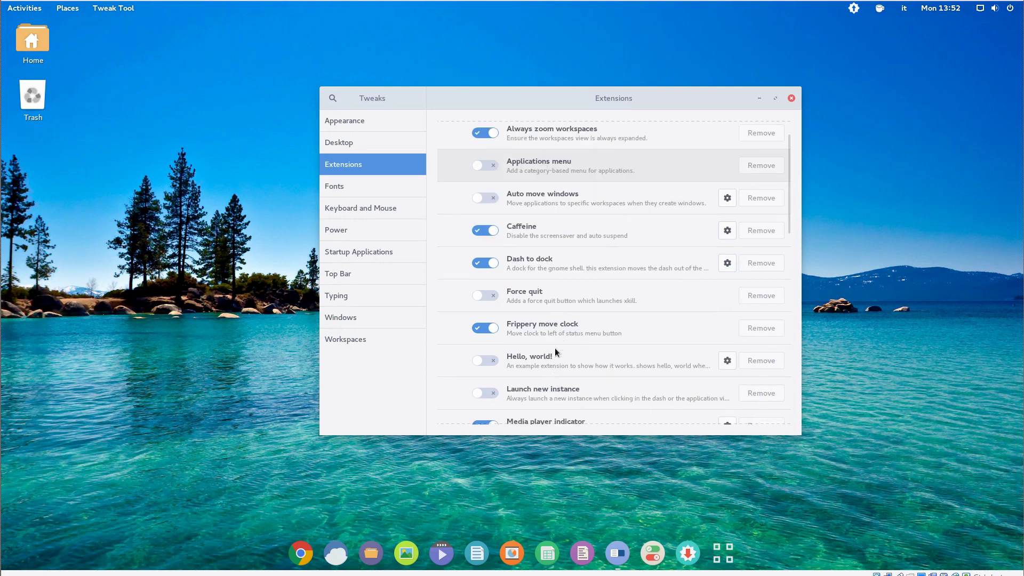
{"action": "scroll", "coordinate": [571, 382], "scroll_direction": "down", "scroll_amount": 1}
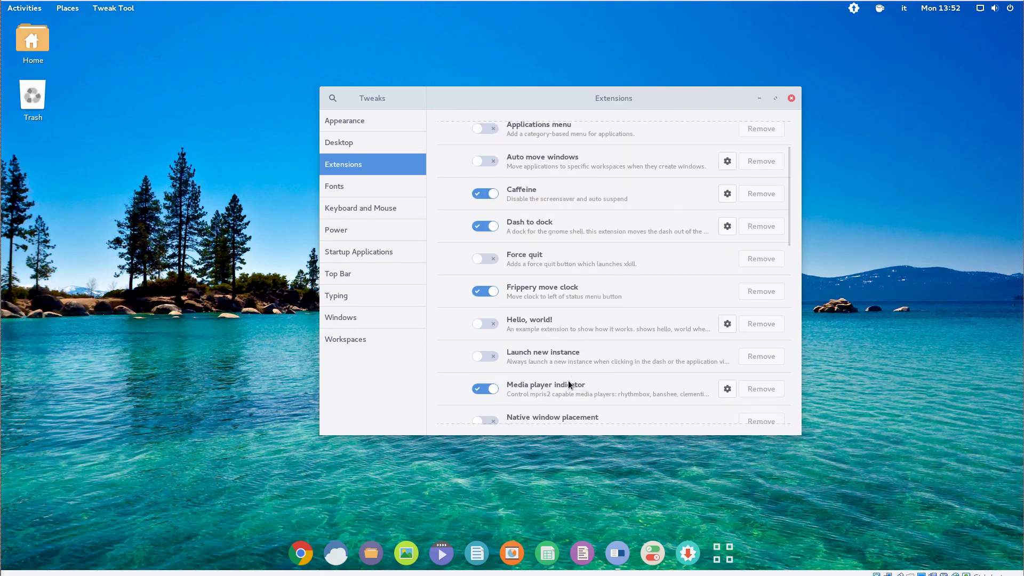
{"action": "scroll", "coordinate": [570, 382], "scroll_direction": "down", "scroll_amount": 1}
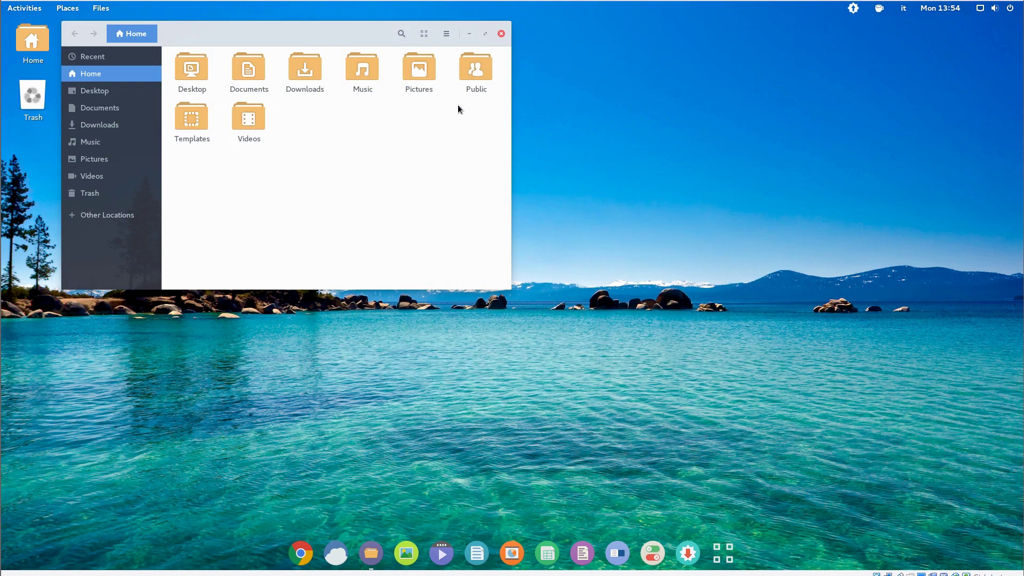
{"action": "left_click_drag", "start_coordinate": [458, 109], "coordinate": [461, 172]}
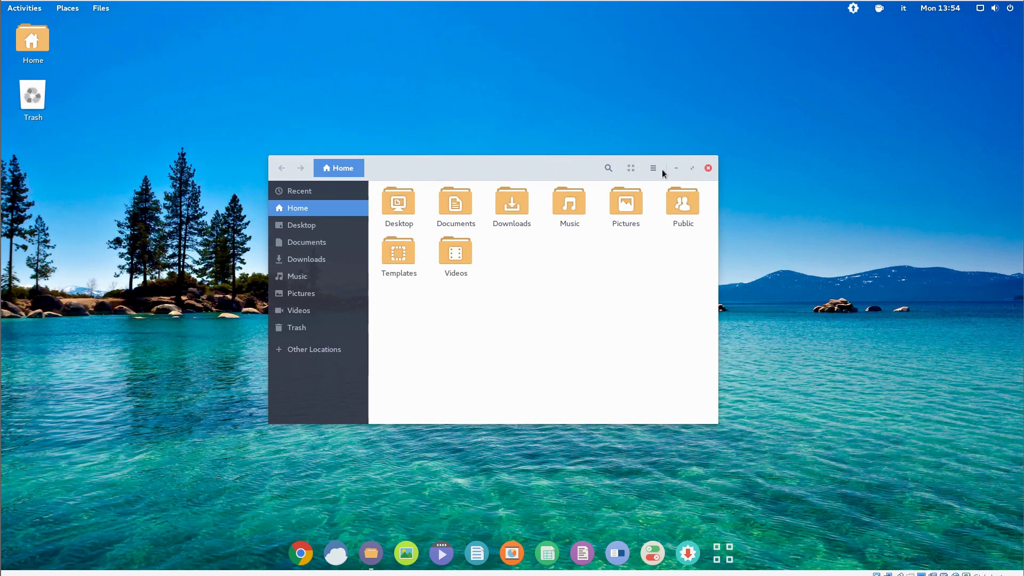
Show the Files About dialog from the app menu and select the version 3.18.2
{"action": "left_click", "coordinate": [653, 168]}
{"action": "left_click", "coordinate": [357, 119]}
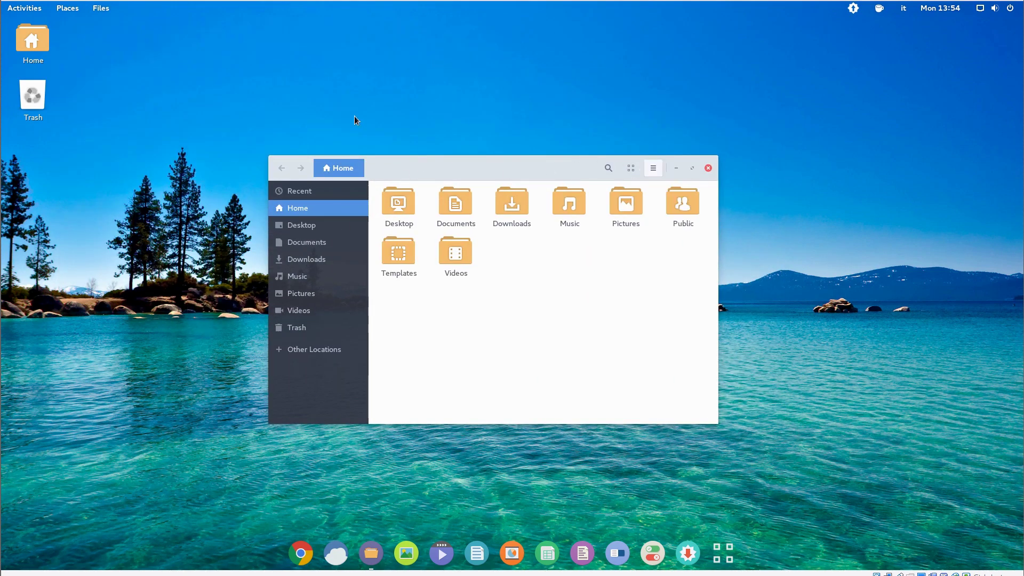
{"action": "left_click", "coordinate": [105, 8]}
{"action": "left_click", "coordinate": [113, 162]}
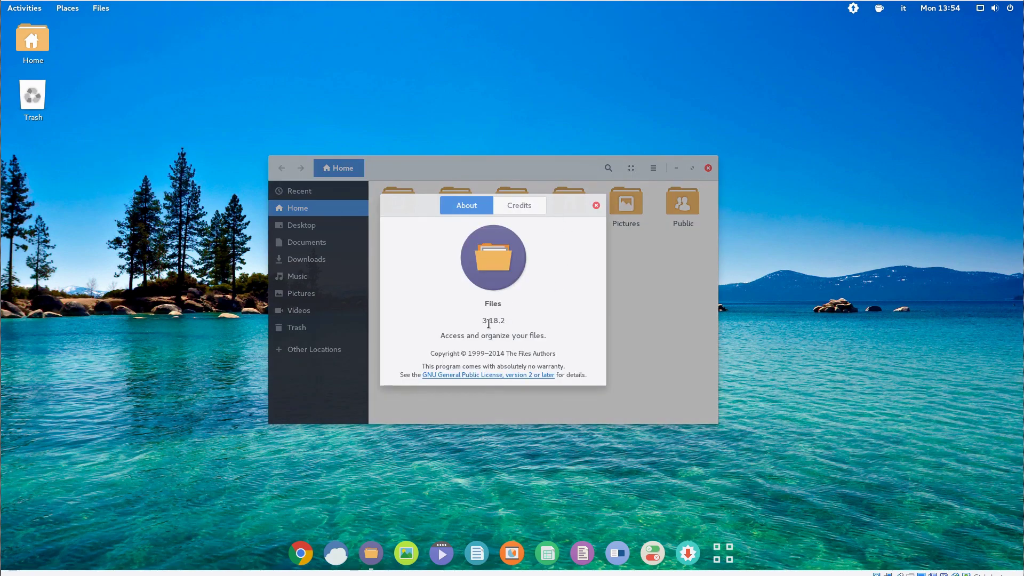
{"action": "left_click_drag", "start_coordinate": [482, 321], "coordinate": [512, 321]}
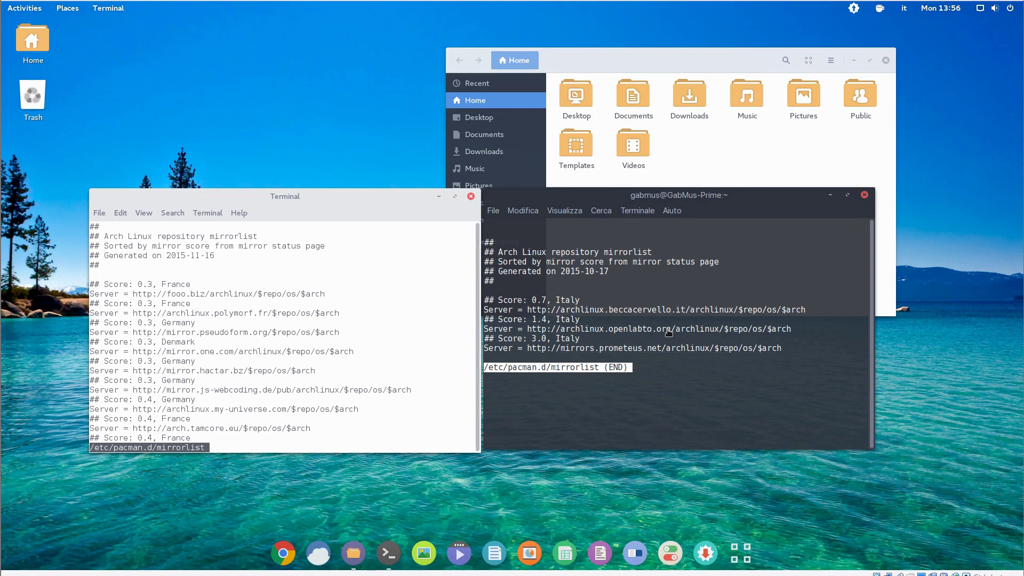
Scroll the terminal output and run the yaourt google-chrome package search
{"action": "scroll", "coordinate": [234, 305], "scroll_direction": "down", "scroll_amount": 4}
{"action": "scroll", "coordinate": [235, 305], "scroll_direction": "down", "scroll_amount": 10}
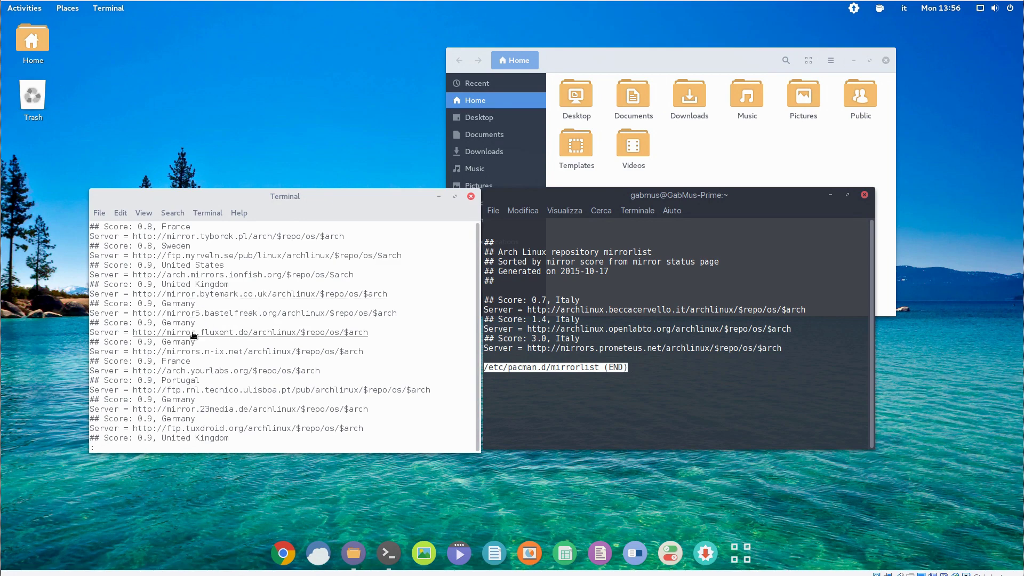
{"action": "scroll", "coordinate": [203, 333], "scroll_direction": "up", "scroll_amount": 1}
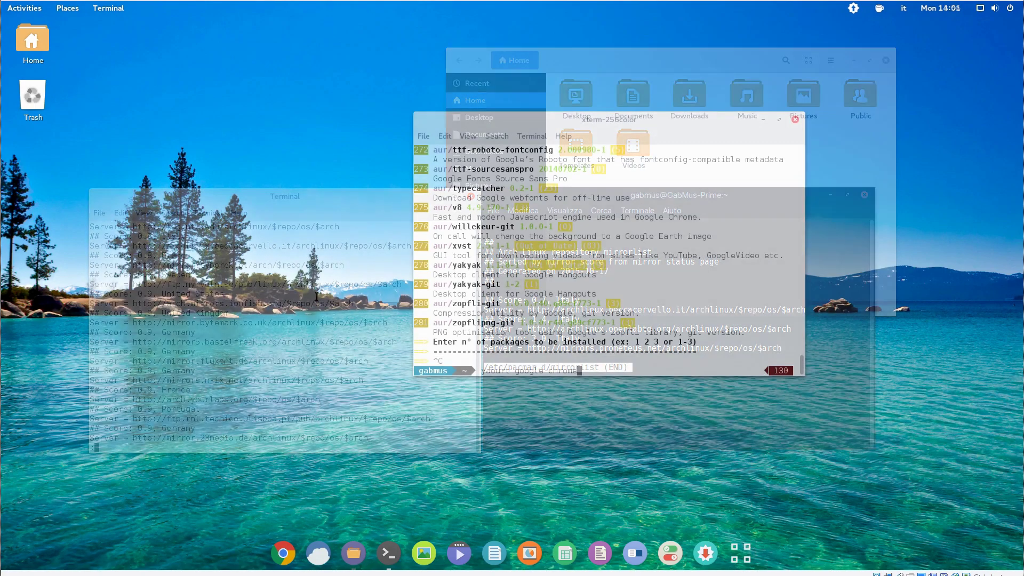
{"action": "key", "text": "Return"}
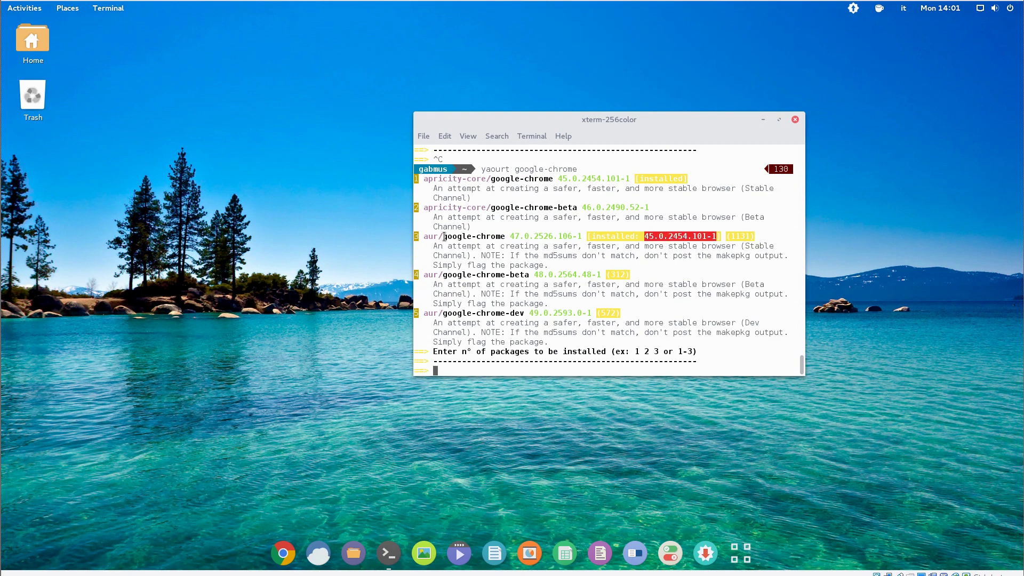
Highlight the AUR and installed google-chrome package names in the yaourt output
{"action": "left_click_drag", "start_coordinate": [444, 236], "coordinate": [506, 236]}
{"action": "left_click", "coordinate": [662, 257]}
{"action": "left_click_drag", "start_coordinate": [494, 179], "coordinate": [550, 180]}
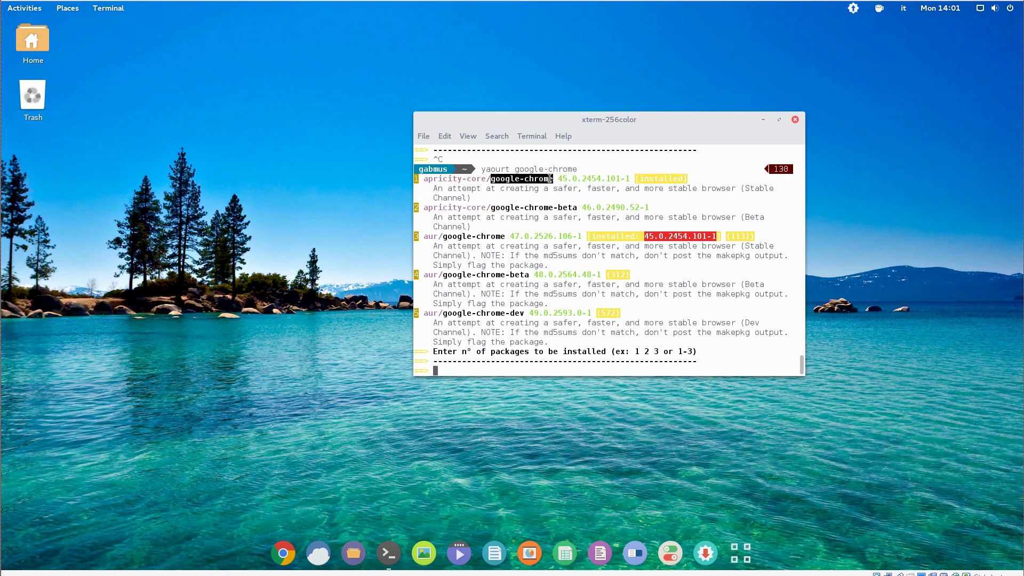
{"action": "left_click", "coordinate": [560, 180]}
{"action": "triple_click", "coordinate": [565, 180]}
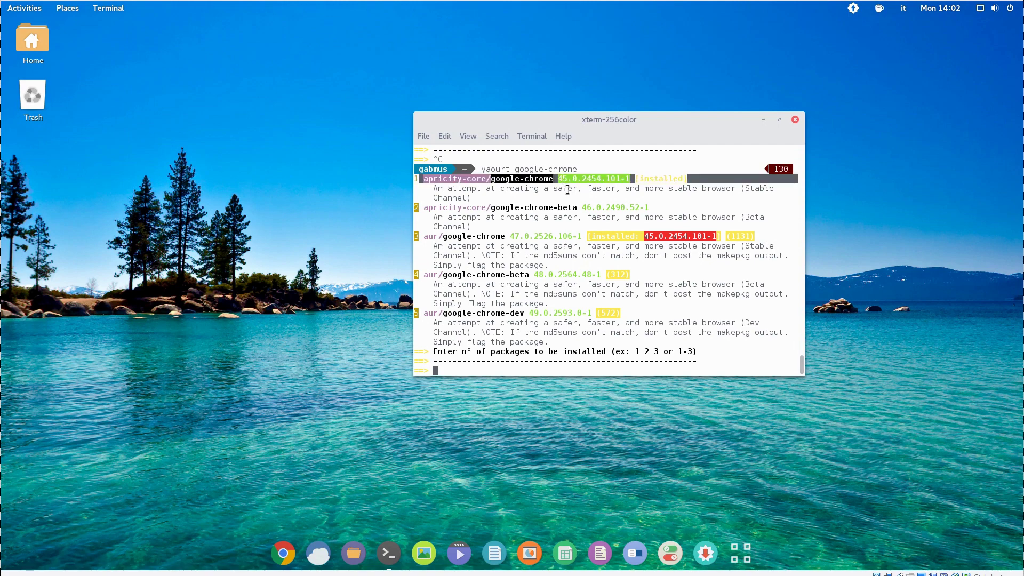
{"action": "left_click", "coordinate": [571, 182]}
Compare installed 45.0.2454.101-1 with AUR 47.0.2526.106-1, and beta 46.0.2490.52-1 with 48.0.2564.48-1
{"action": "double_click", "coordinate": [570, 182]}
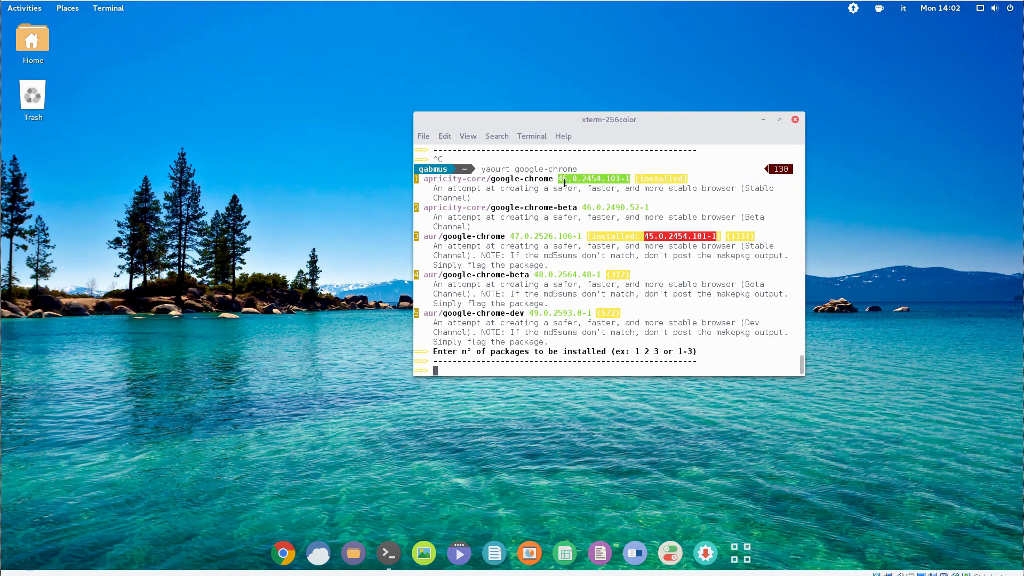
{"action": "double_click", "coordinate": [531, 236]}
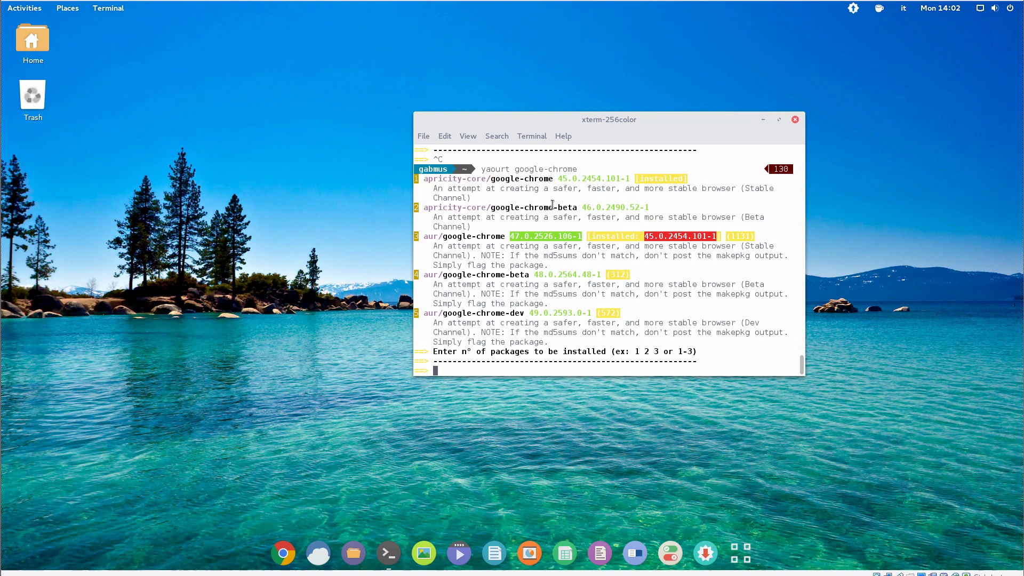
{"action": "double_click", "coordinate": [563, 179]}
{"action": "left_click", "coordinate": [535, 238]}
{"action": "double_click", "coordinate": [535, 237]}
{"action": "double_click", "coordinate": [573, 179]}
{"action": "double_click", "coordinate": [548, 235]}
{"action": "double_click", "coordinate": [591, 207]}
{"action": "double_click", "coordinate": [561, 275]}
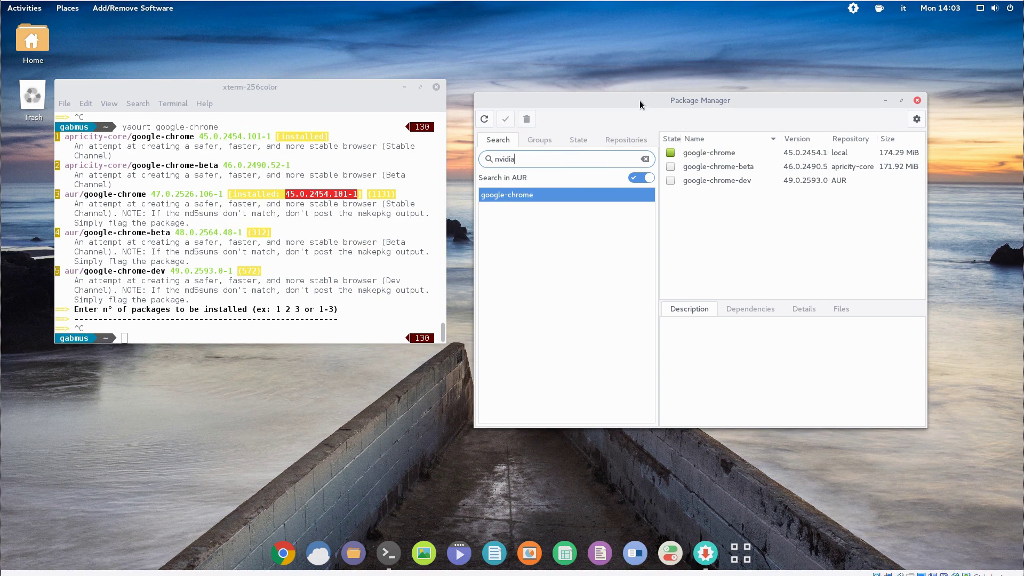
Search nvidia, read the nvidia driver's description, then switch to browsing by repository
{"action": "key", "text": "Return"}
{"action": "scroll", "coordinate": [734, 252], "scroll_direction": "down", "scroll_amount": 10}
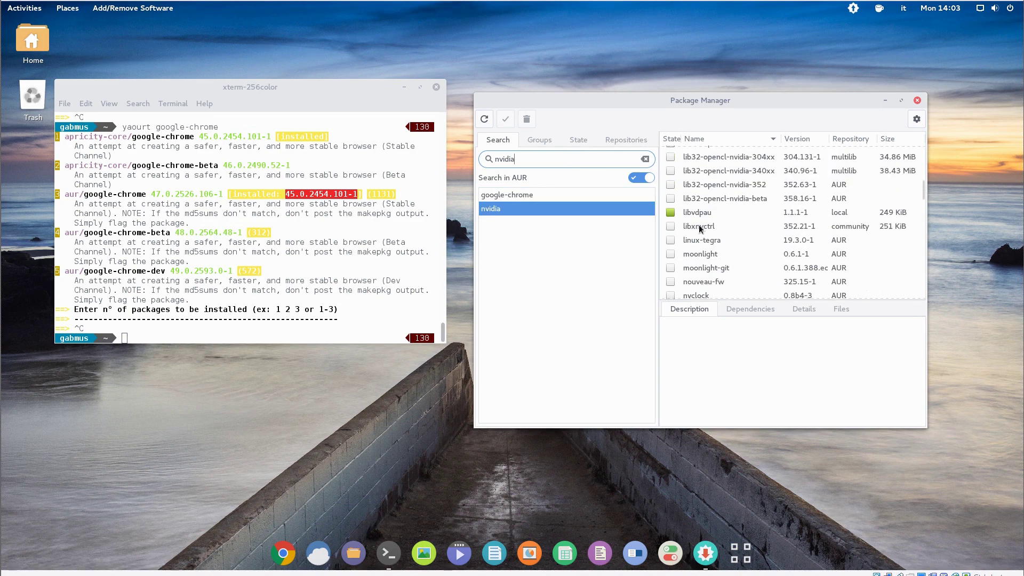
{"action": "scroll", "coordinate": [710, 229], "scroll_direction": "down", "scroll_amount": 2}
{"action": "left_click", "coordinate": [696, 292]}
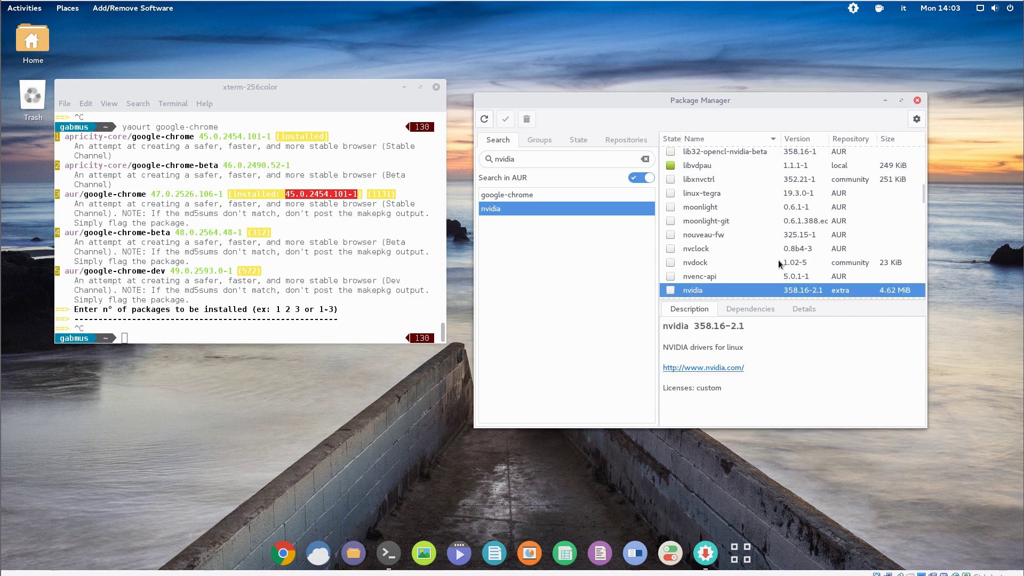
{"action": "double_click", "coordinate": [669, 349]}
{"action": "triple_click", "coordinate": [669, 350]}
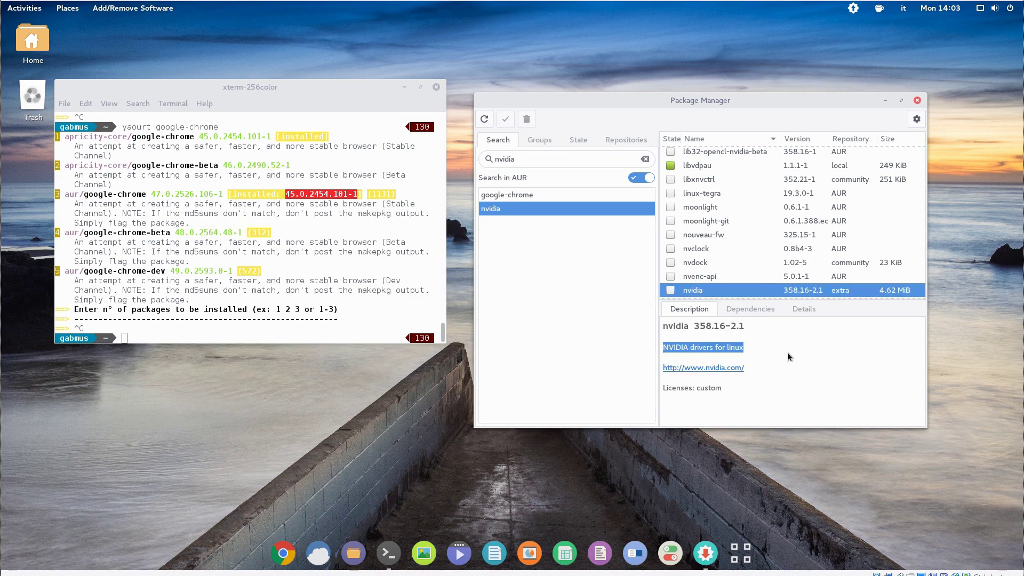
{"action": "left_click", "coordinate": [696, 346]}
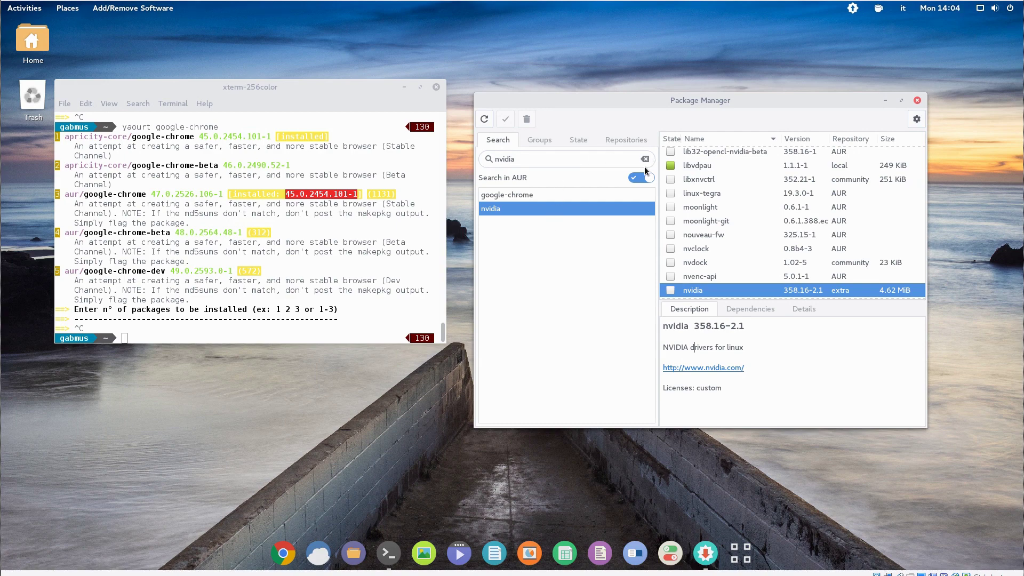
{"action": "left_click", "coordinate": [614, 139]}
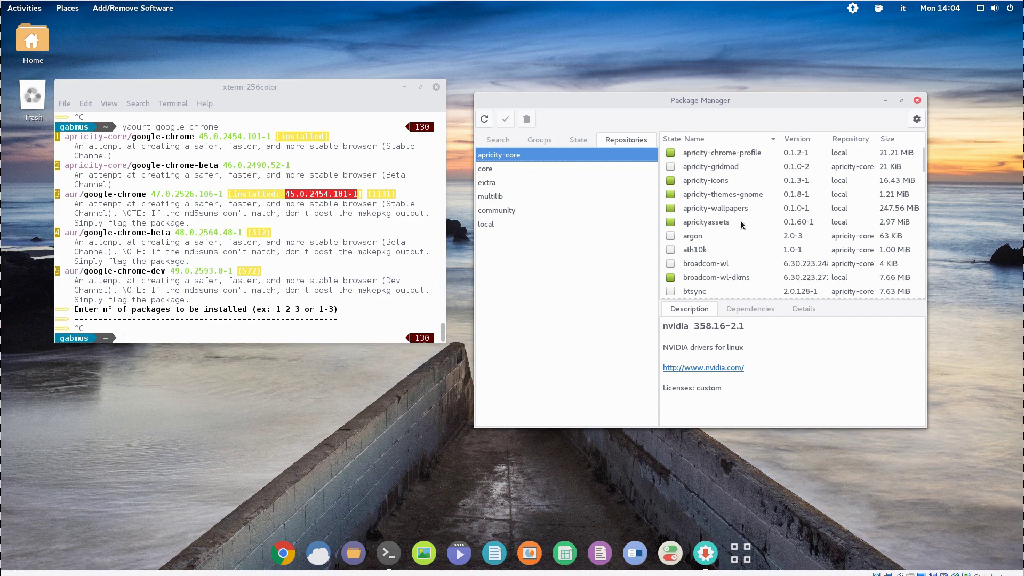
Show apricity-chrome-profile details, then mkdir git, cd git, and begin a git clone from the author's GitHub
{"action": "left_click", "coordinate": [797, 156]}
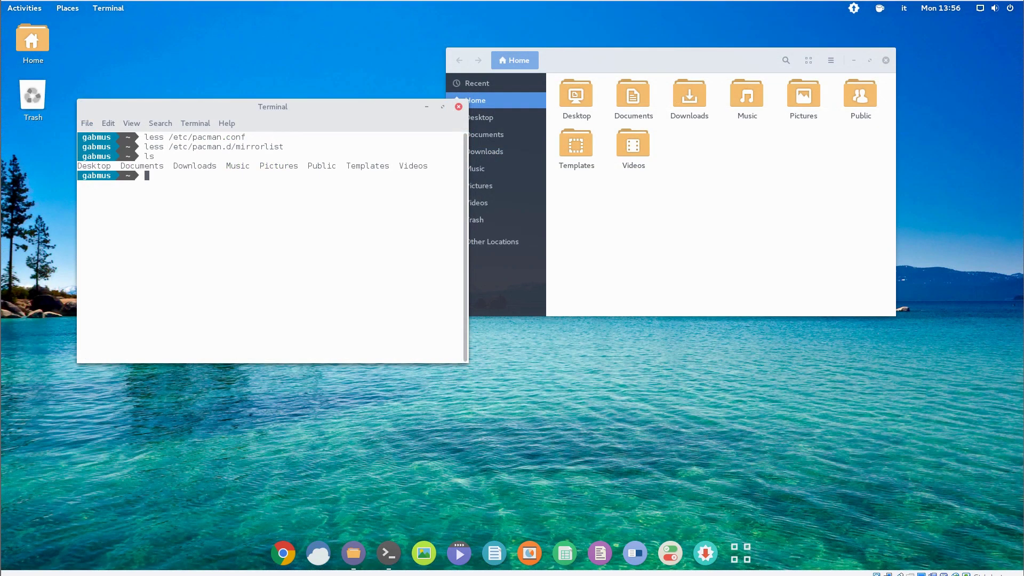
{"action": "type", "text": "mkdir git"}
{"action": "key", "text": "Return"}
{"action": "type", "text": "cd git"}
{"action": "key", "text": "Return"}
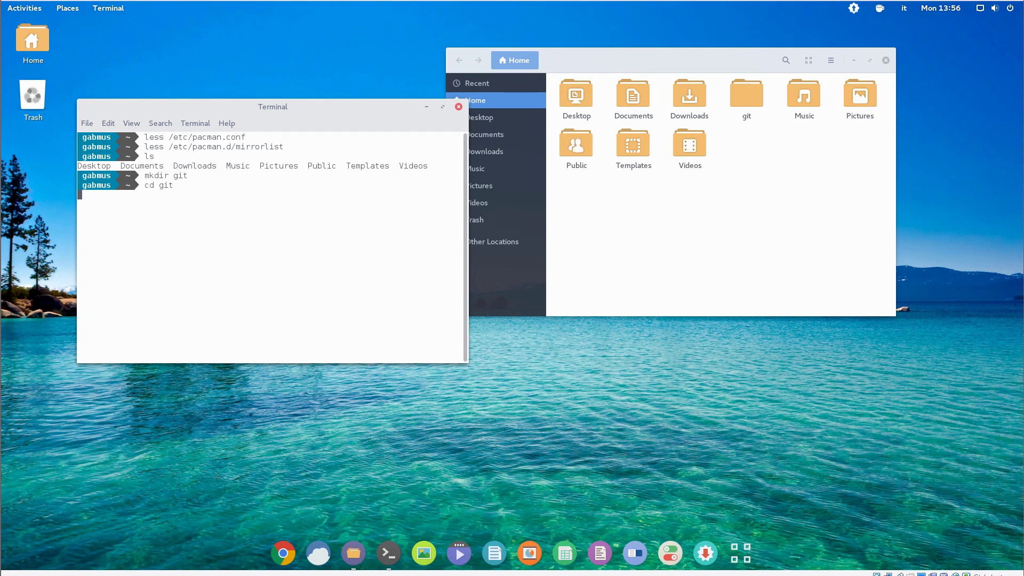
{"action": "type", "text": "git clone /"}
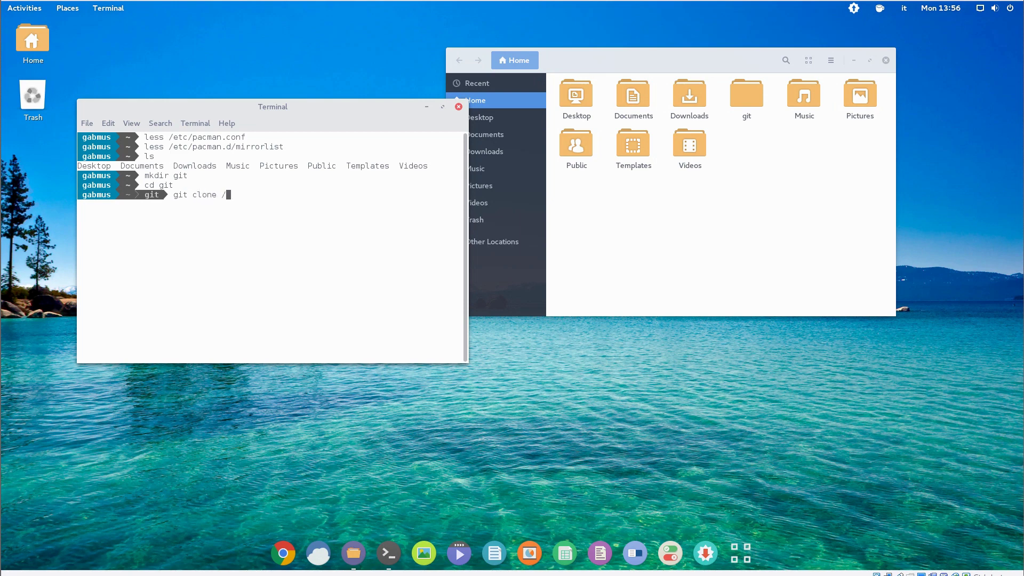
{"action": "type", "text": "https://github.com/gabmus/"}
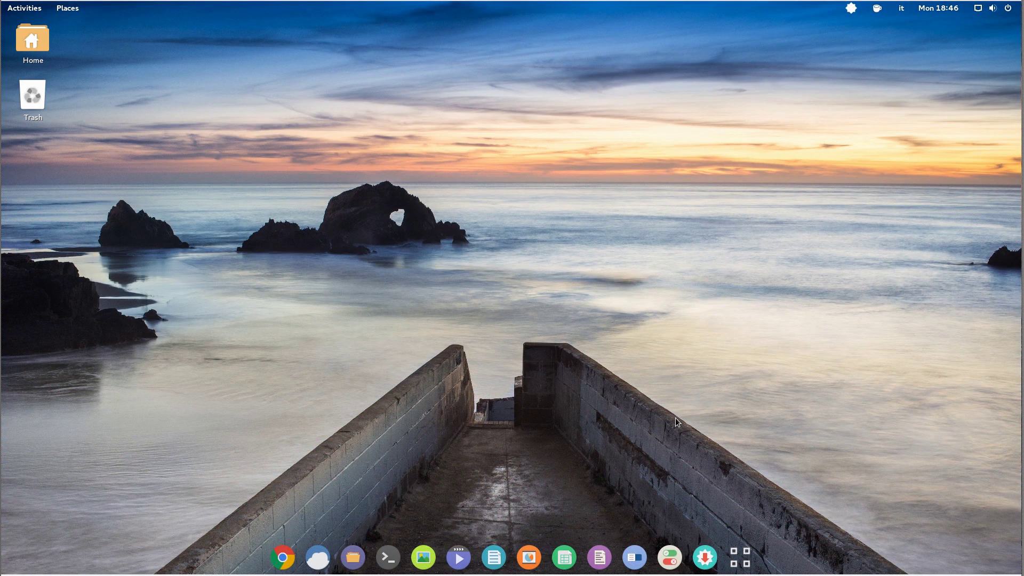
Show all installed applications and page to the third page, ending with Steam, System Monitor, Terminal, XTerm
{"action": "left_click", "coordinate": [740, 547]}
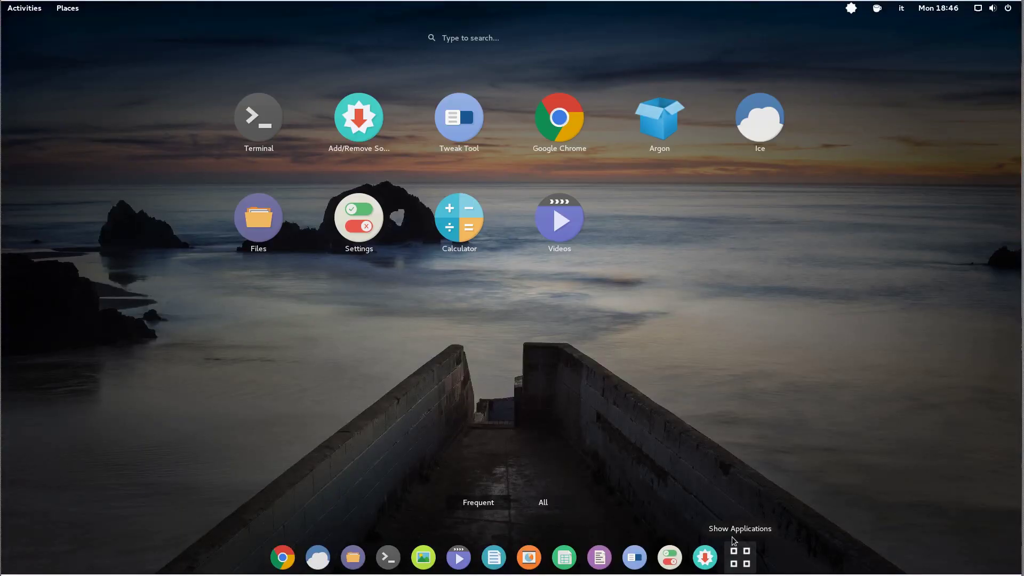
{"action": "left_click", "coordinate": [545, 506]}
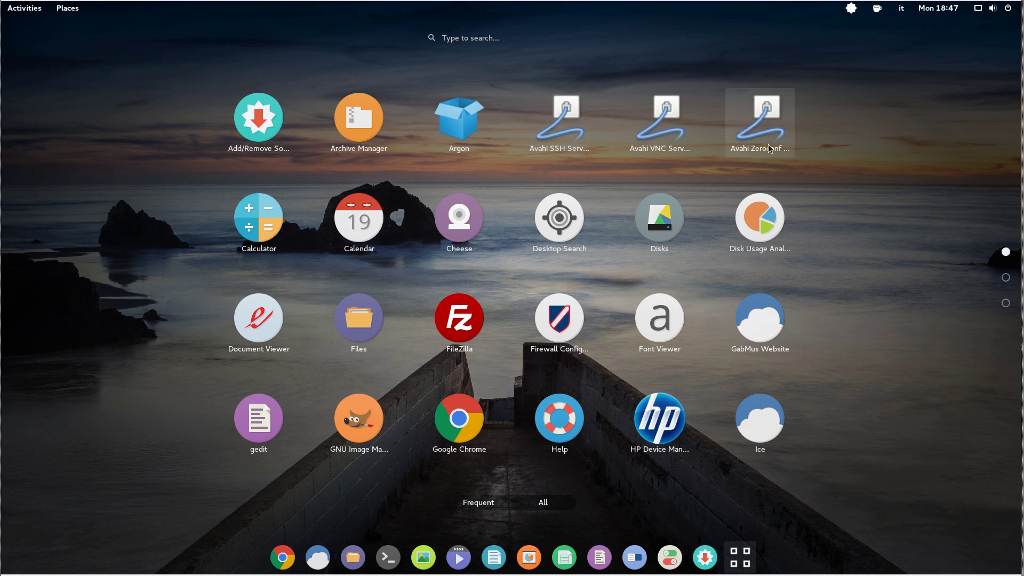
{"action": "left_click", "coordinate": [1006, 278]}
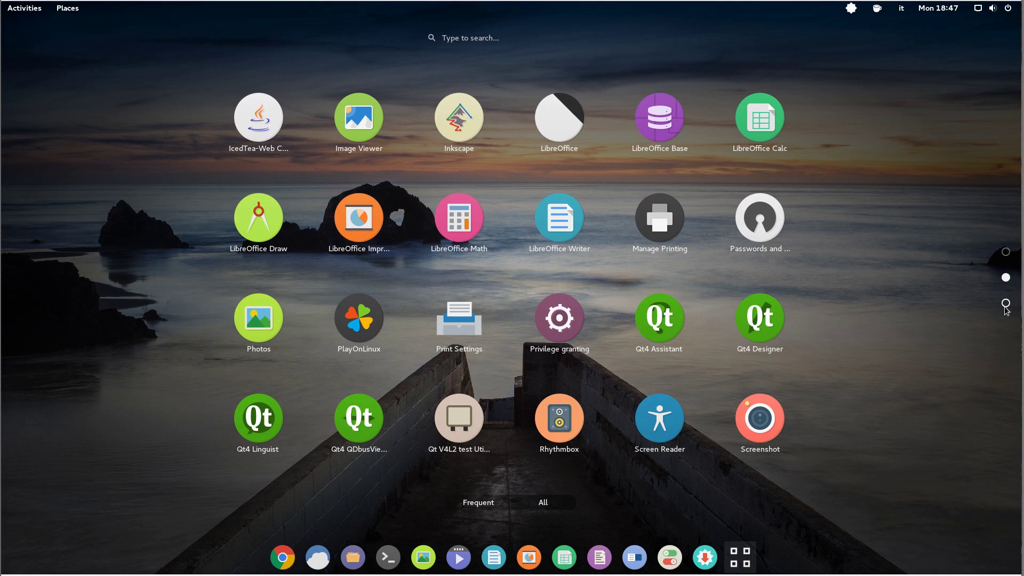
{"action": "left_click", "coordinate": [1006, 304]}
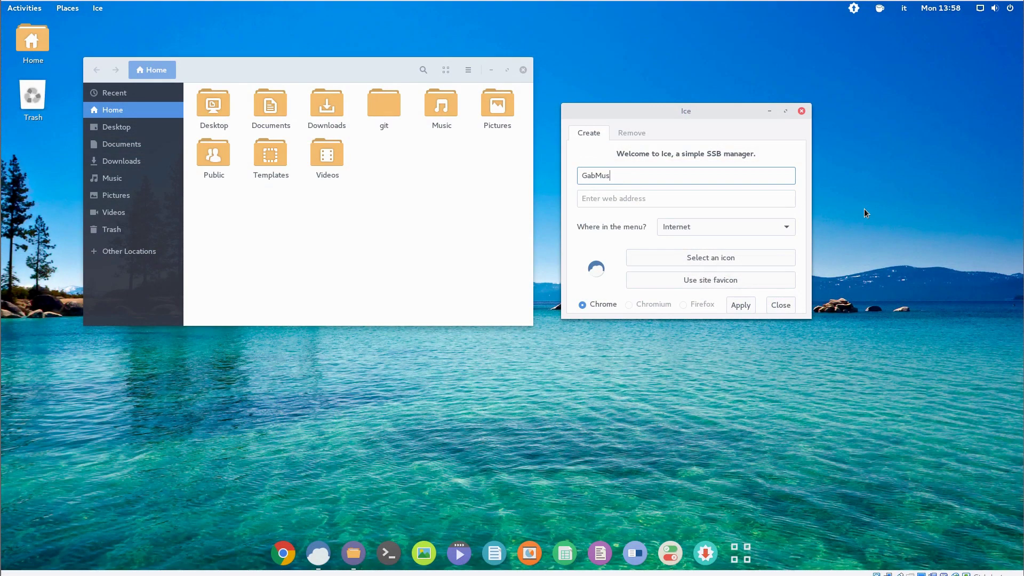
Create an Ice web app pointing to the author's github.io site address
{"action": "type", "text": "Website"}
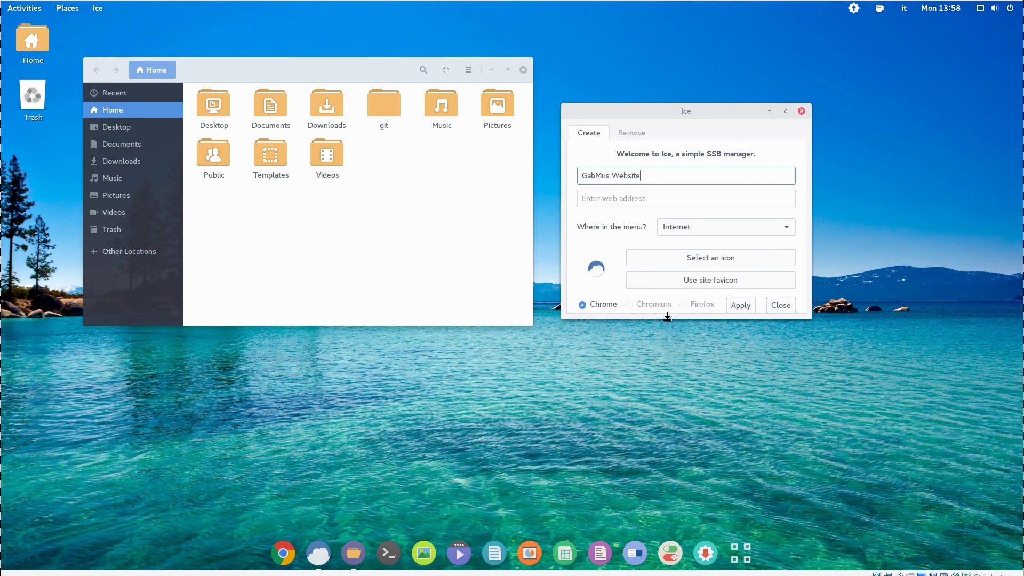
{"action": "left_click_drag", "start_coordinate": [668, 317], "coordinate": [664, 303]}
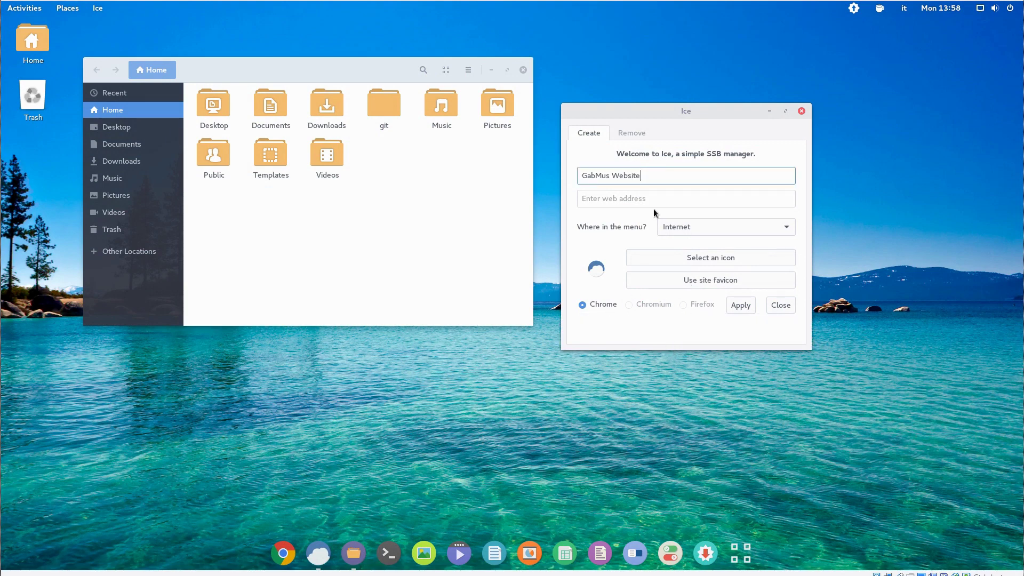
{"action": "key", "text": "Tab"}
{"action": "type", "text": "https://gab"}
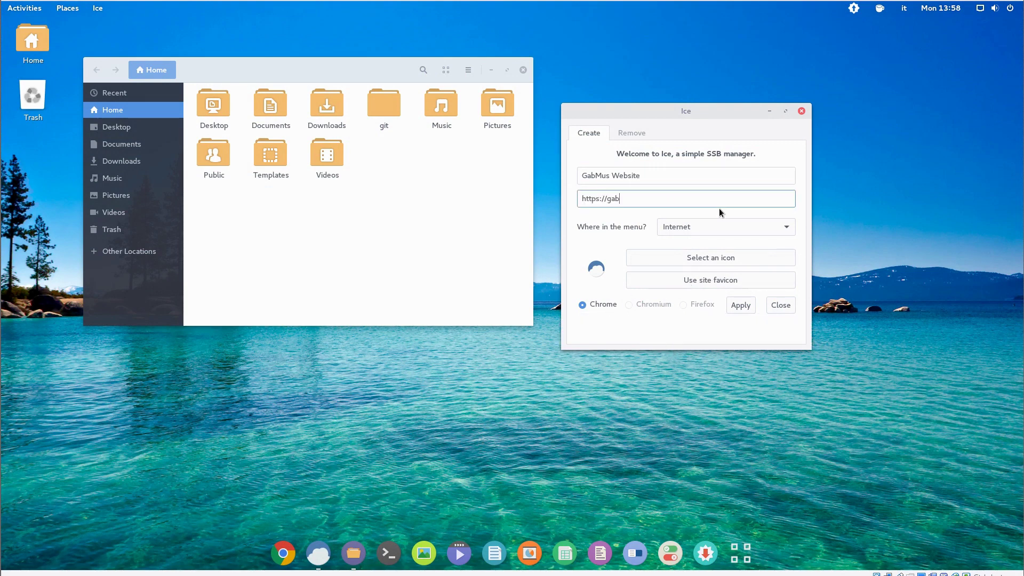
{"action": "type", "text": "mus.gi"}
{"action": "key", "text": "BackSpace"}
{"action": "key", "text": "BackSpace"}
{"action": "type", "text": "hub.io"}
{"action": "left_click", "coordinate": [739, 308]}
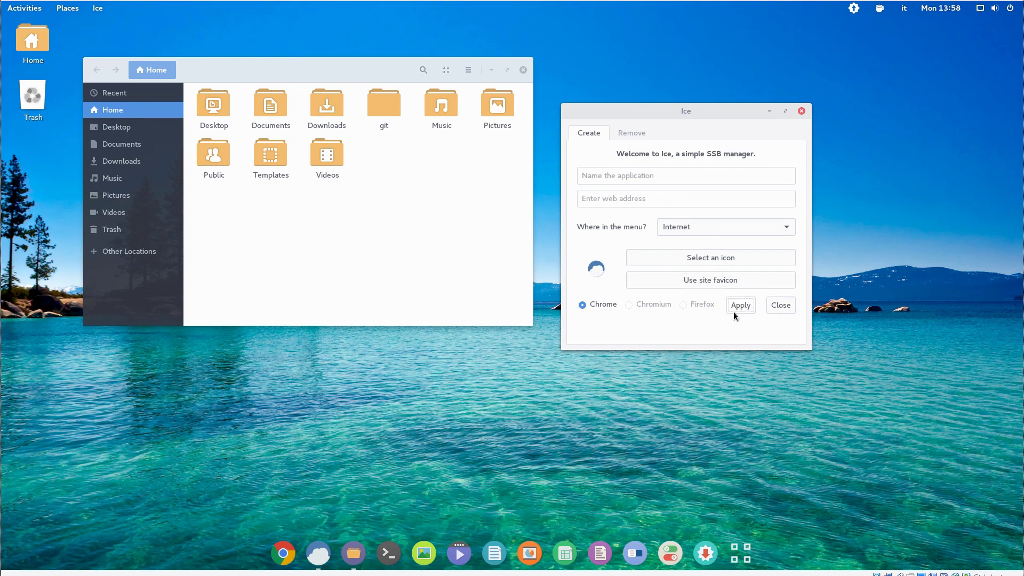
Check the new web app in Ice's list, close Ice, and launch the app from Activities
{"action": "left_click", "coordinate": [633, 133]}
{"action": "left_click", "coordinate": [599, 174]}
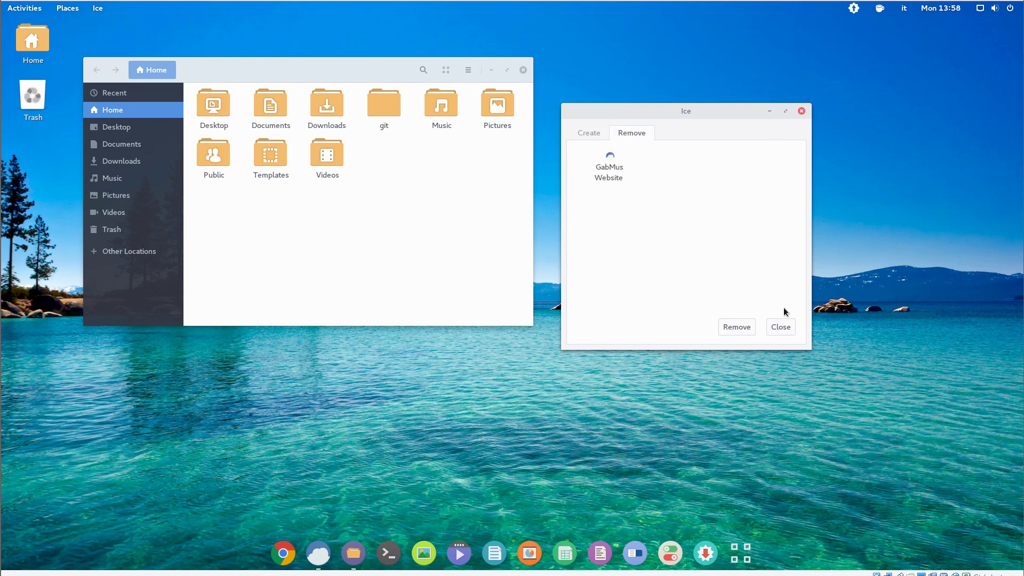
{"action": "left_click", "coordinate": [782, 326]}
{"action": "key", "text": "super"}
{"action": "type", "text": "gab"}
{"action": "key", "text": "Return"}
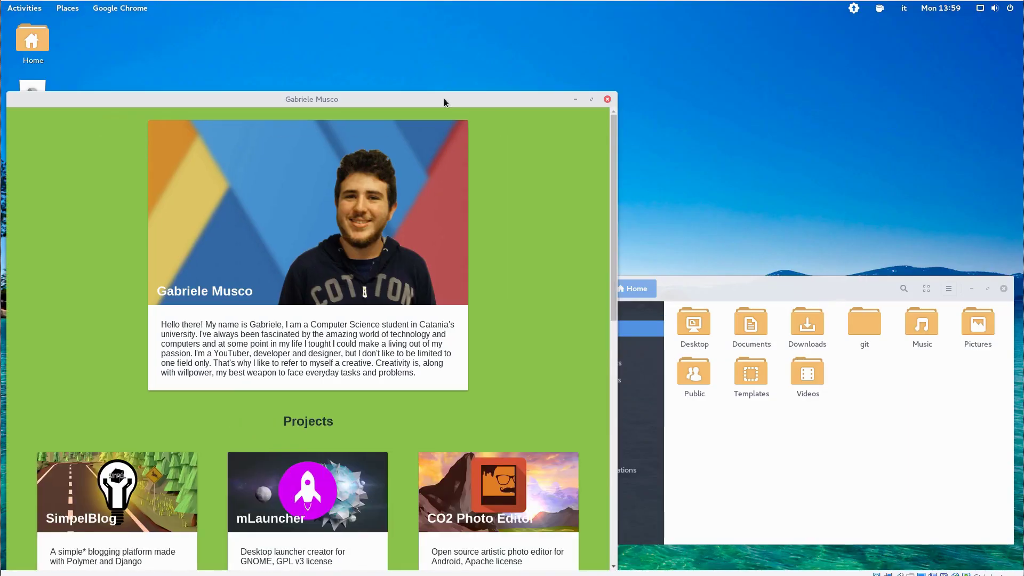
{"action": "left_click_drag", "start_coordinate": [444, 98], "coordinate": [511, 36]}
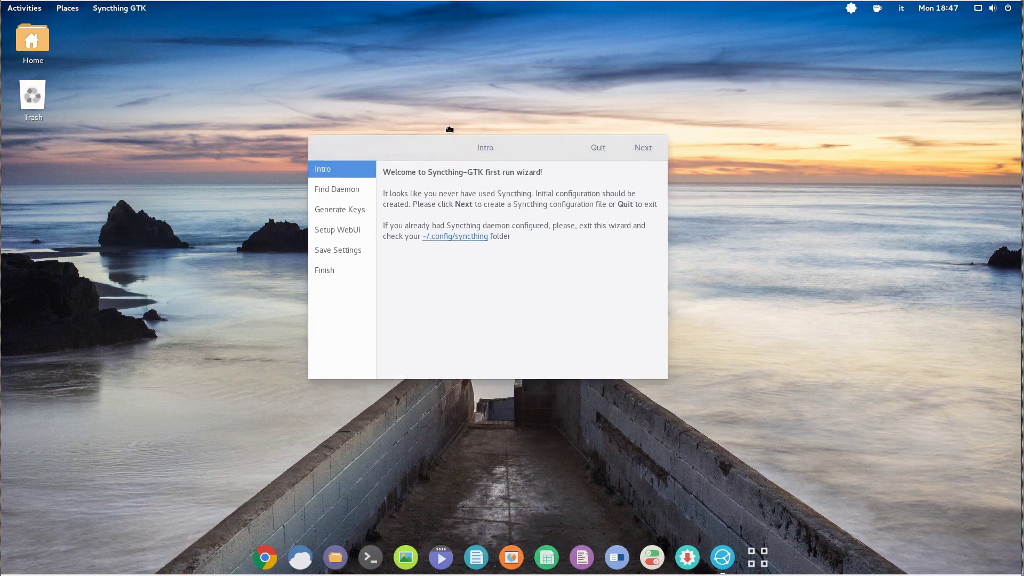
Finish the Syncthing-GTK wizard, allow anonymous usage reporting, and shut down the daemon from the gear menu
{"action": "left_click", "coordinate": [667, 155]}
{"action": "left_click", "coordinate": [668, 156]}
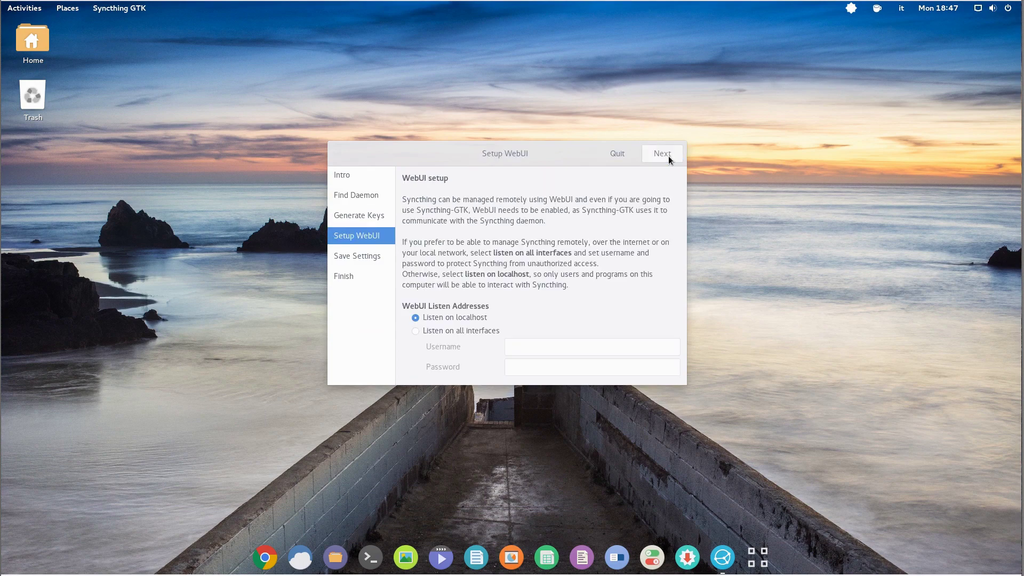
{"action": "left_click", "coordinate": [668, 155]}
{"action": "left_click", "coordinate": [668, 156]}
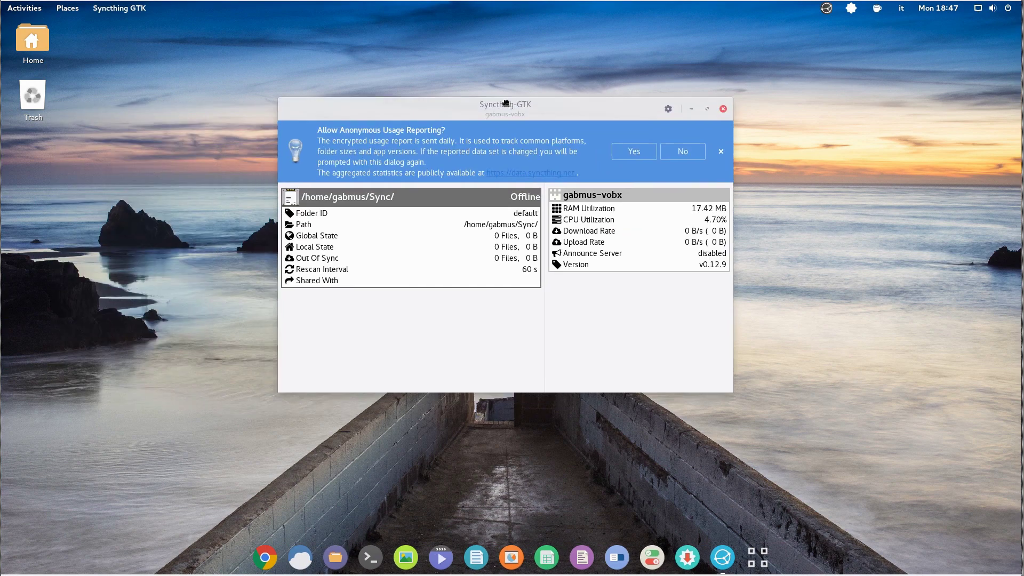
{"action": "left_click", "coordinate": [635, 151]}
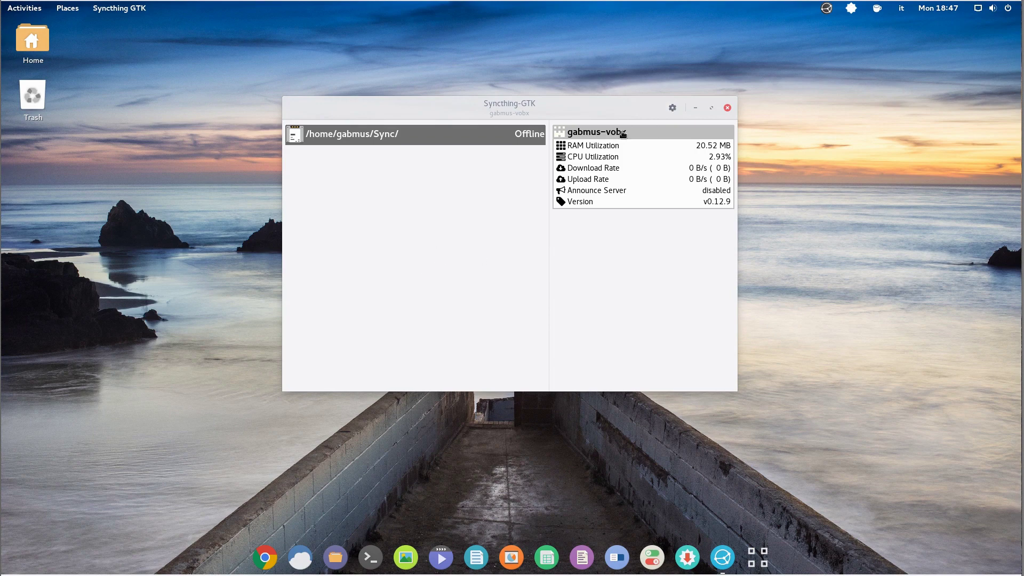
{"action": "left_click", "coordinate": [672, 108]}
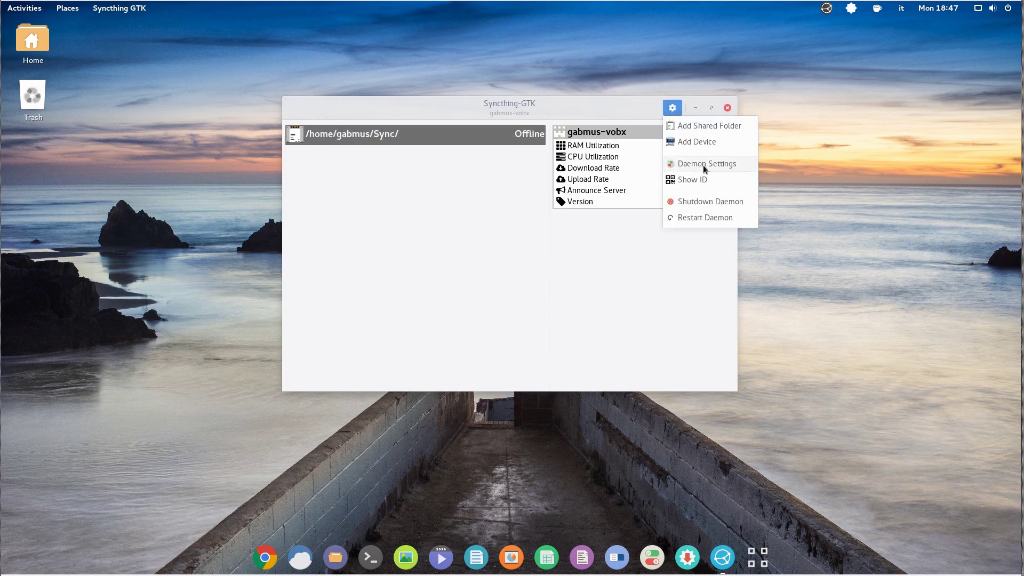
{"action": "left_click", "coordinate": [709, 201]}
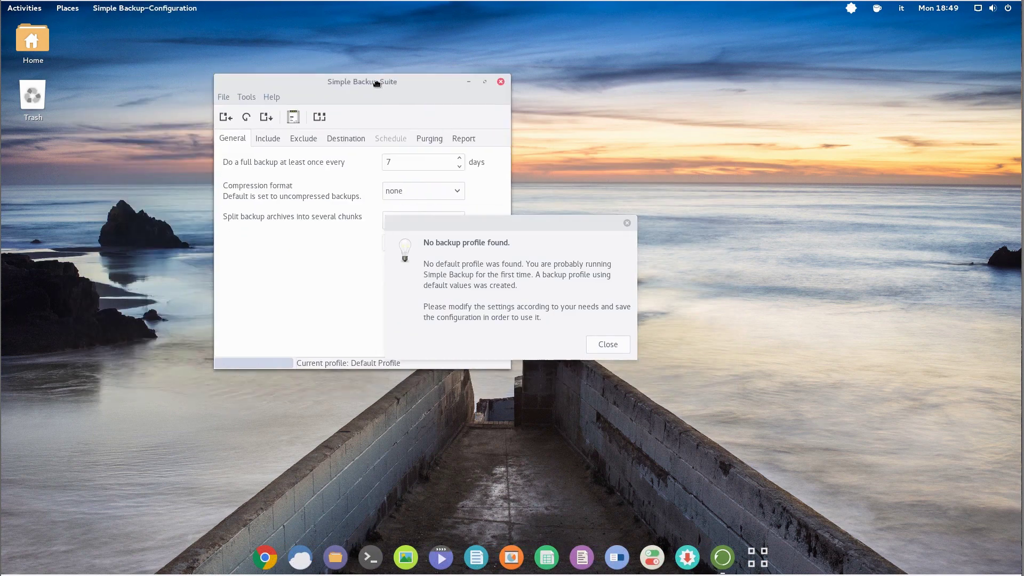
Dismiss the no-profile notice and check the compression and split options, keeping compression at none
{"action": "left_click", "coordinate": [609, 348]}
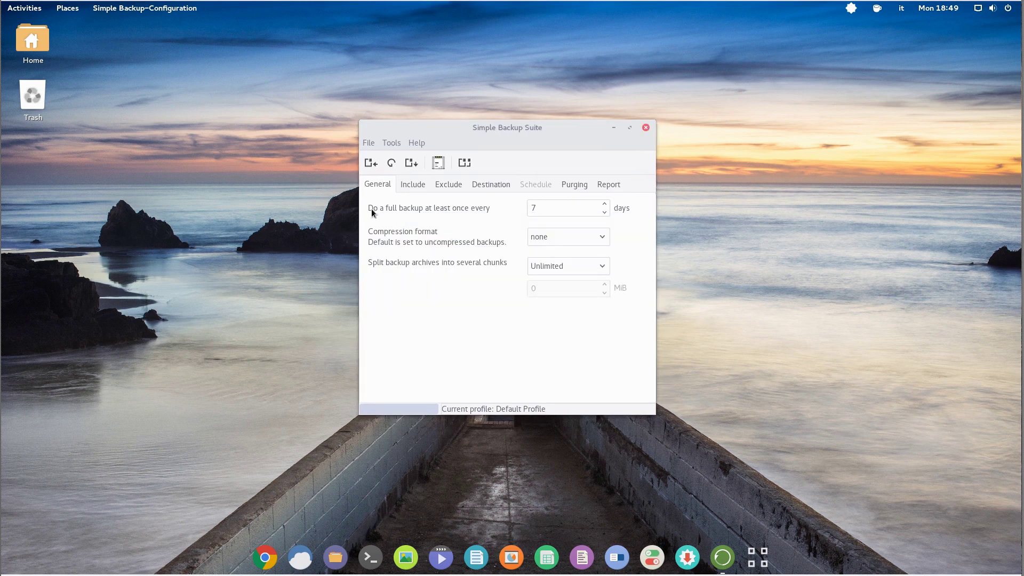
{"action": "left_click", "coordinate": [558, 239]}
{"action": "key", "text": "Escape"}
{"action": "key", "text": "Tab"}
{"action": "key", "text": "space"}
{"action": "key", "text": "Escape"}
Review the Include, Exclude, Destination, Purging and Report tabs, then return to General
{"action": "left_click", "coordinate": [420, 185]}
{"action": "left_click", "coordinate": [454, 186]}
{"action": "left_click", "coordinate": [498, 184]}
{"action": "left_click", "coordinate": [578, 186]}
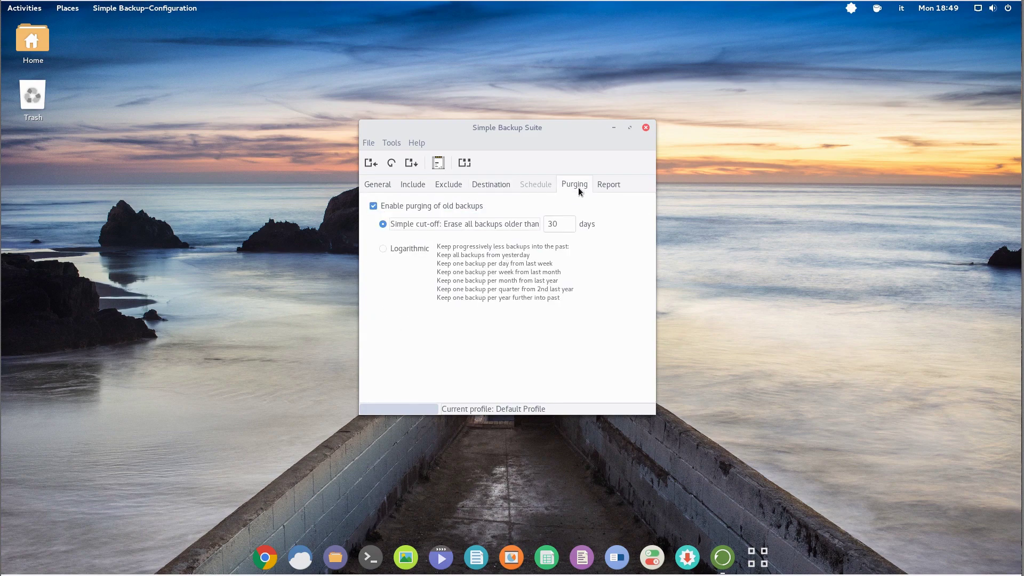
{"action": "left_click", "coordinate": [606, 184]}
{"action": "left_click", "coordinate": [368, 185]}
{"action": "left_click", "coordinate": [369, 143]}
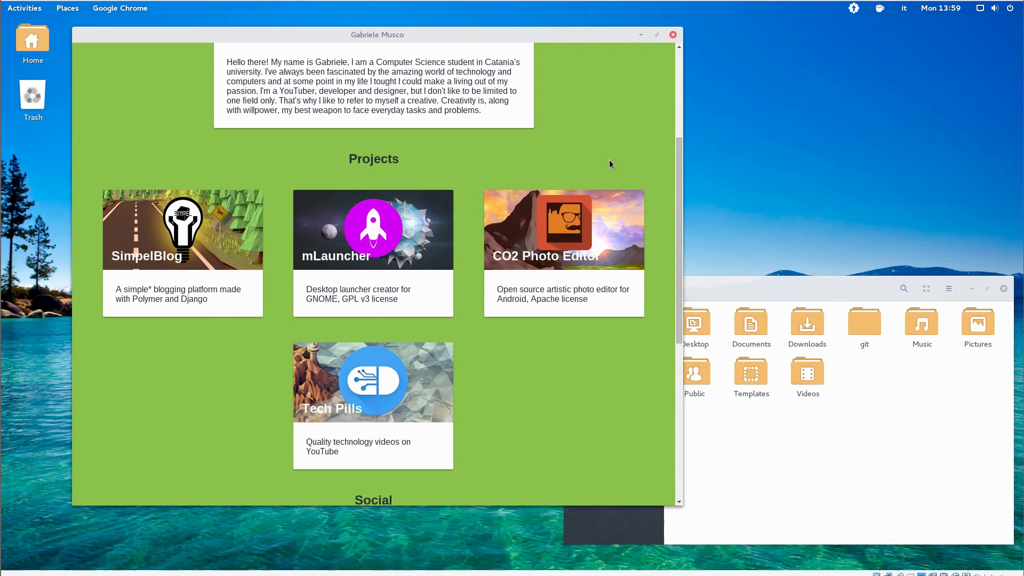
Scroll through the website and open then dismiss the app's top-bar menu
{"action": "scroll", "coordinate": [632, 224], "scroll_direction": "down", "scroll_amount": 3}
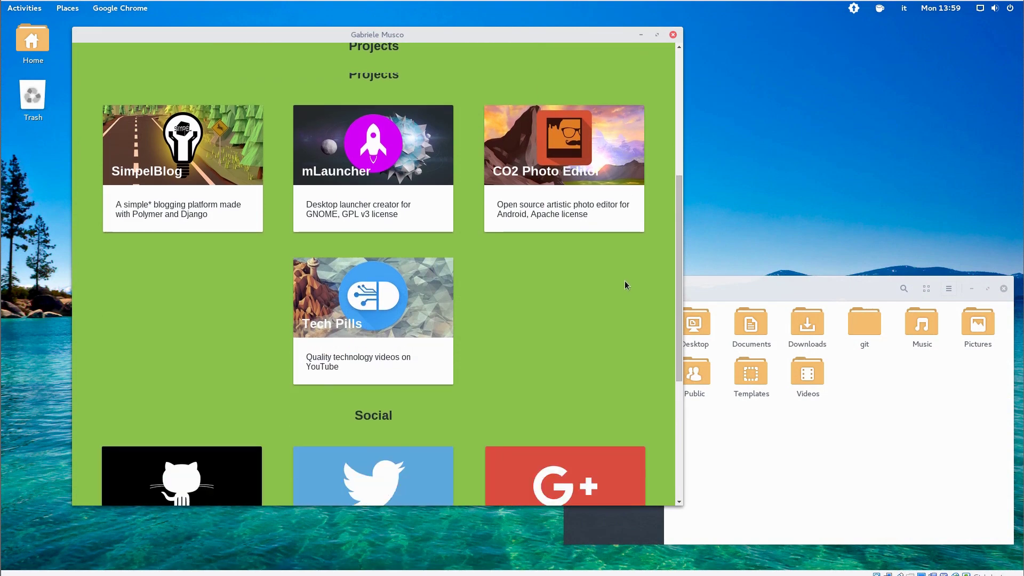
{"action": "scroll", "coordinate": [626, 280], "scroll_direction": "down", "scroll_amount": 5}
{"action": "scroll", "coordinate": [653, 216], "scroll_direction": "up", "scroll_amount": 7}
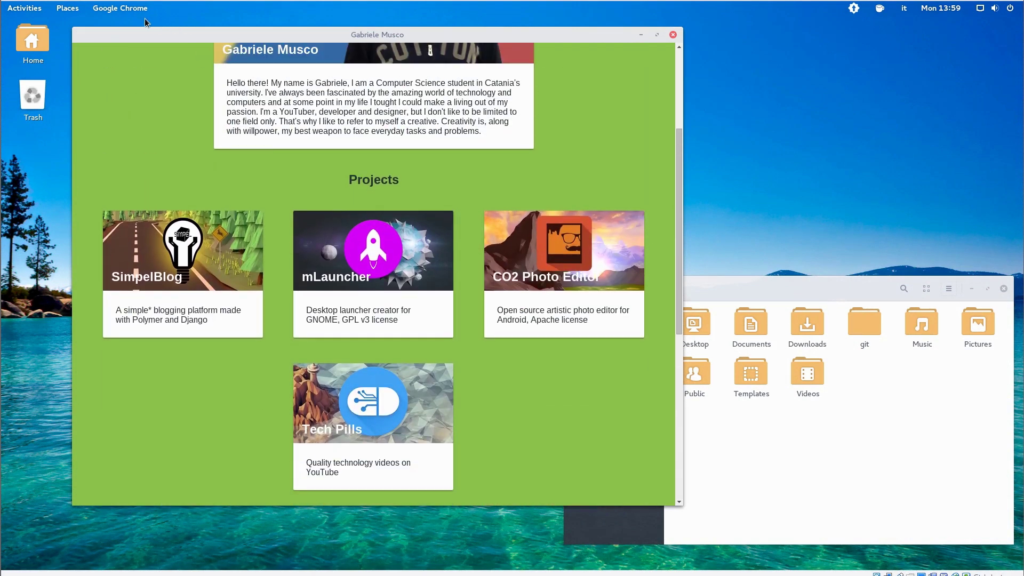
{"action": "left_click", "coordinate": [136, 9]}
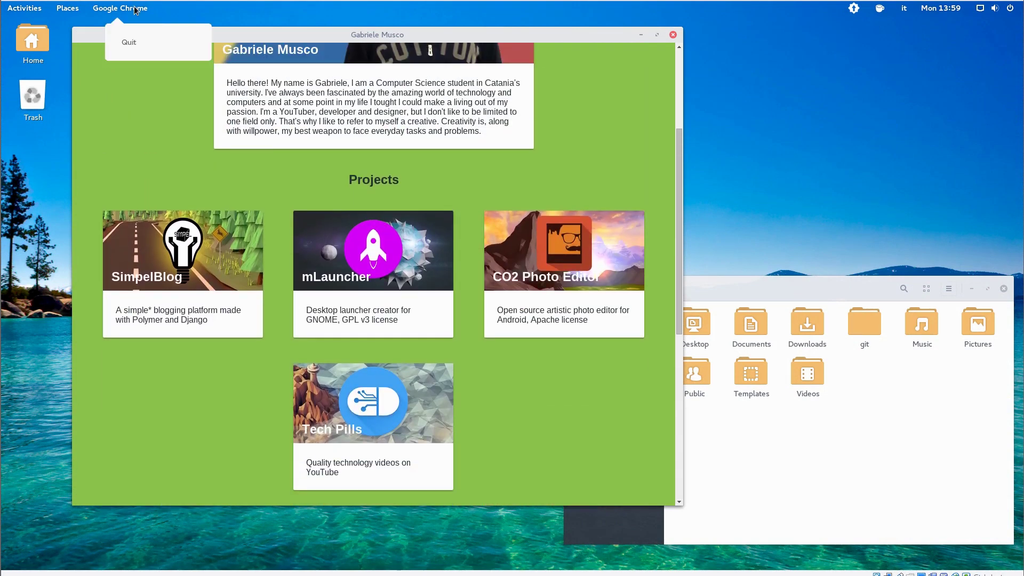
{"action": "left_click", "coordinate": [134, 9]}
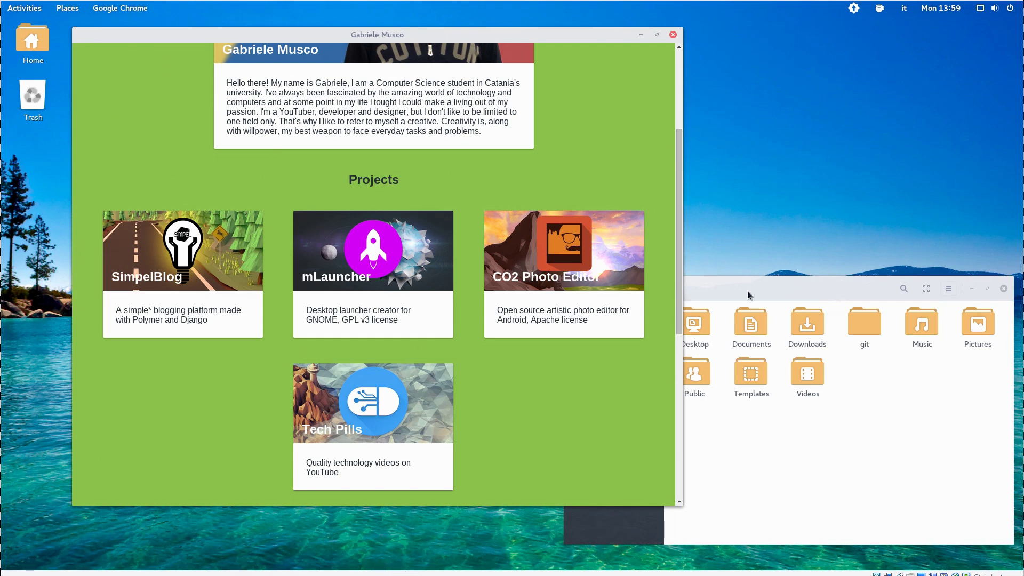
Close the Files window and open the SimpelBlog project from the site's Projects section
{"action": "left_click_drag", "start_coordinate": [747, 291], "coordinate": [736, 257]}
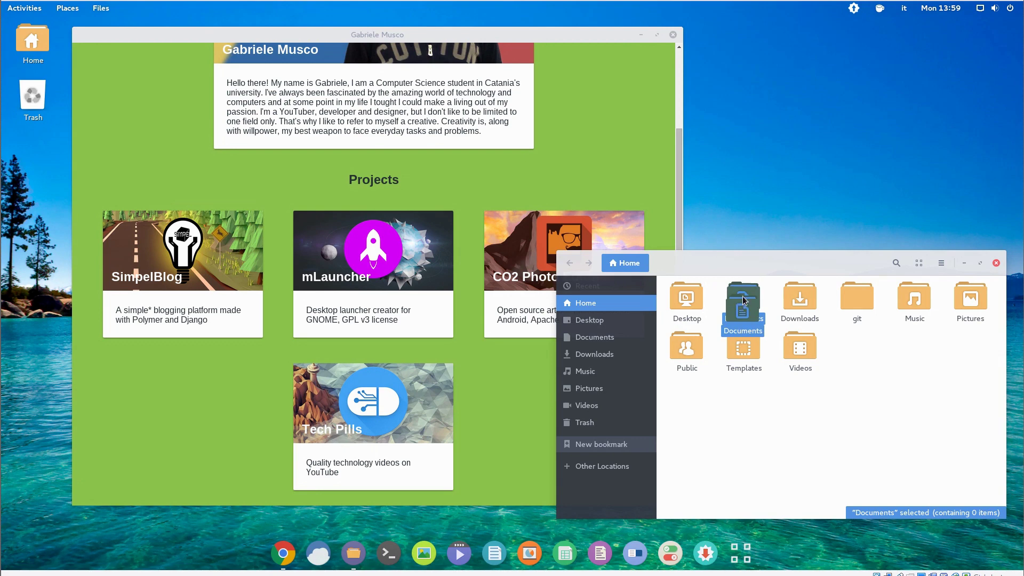
{"action": "left_click", "coordinate": [997, 264]}
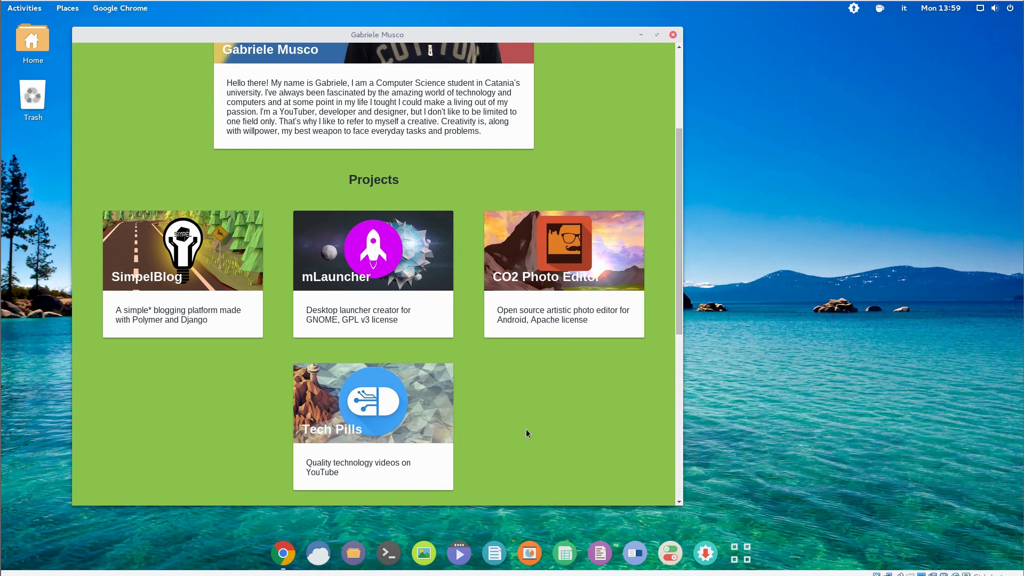
{"action": "scroll", "coordinate": [528, 432], "scroll_direction": "down", "scroll_amount": 4}
{"action": "scroll", "coordinate": [553, 441], "scroll_direction": "up", "scroll_amount": 4}
{"action": "scroll", "coordinate": [405, 380], "scroll_direction": "up", "scroll_amount": 3}
{"action": "left_click", "coordinate": [201, 400]}
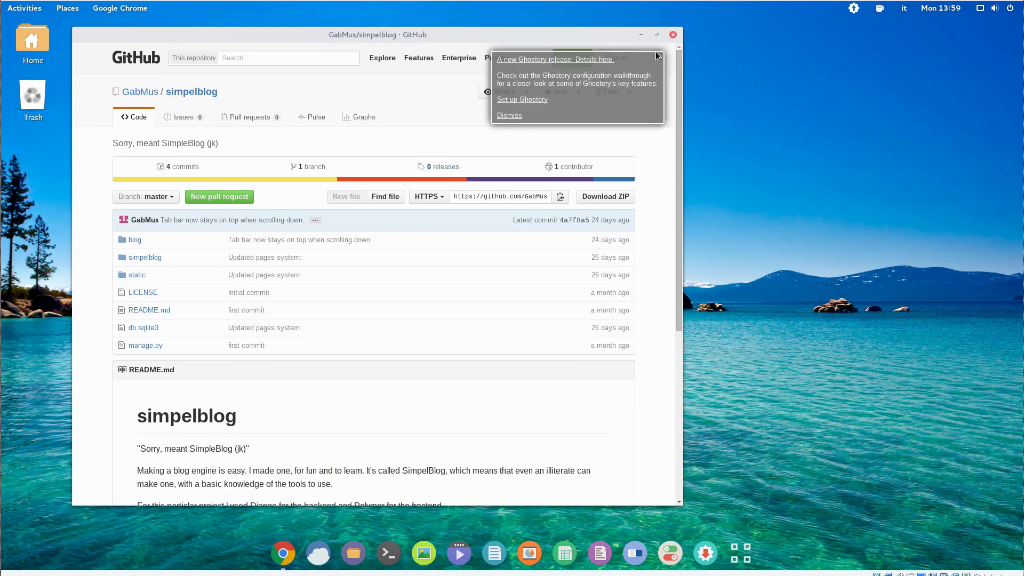
Open a new Chrome window, resize it, and open The Great Suspender's Web Store page from its toolbar icon
{"action": "right_click", "coordinate": [281, 556]}
{"action": "left_click", "coordinate": [286, 443]}
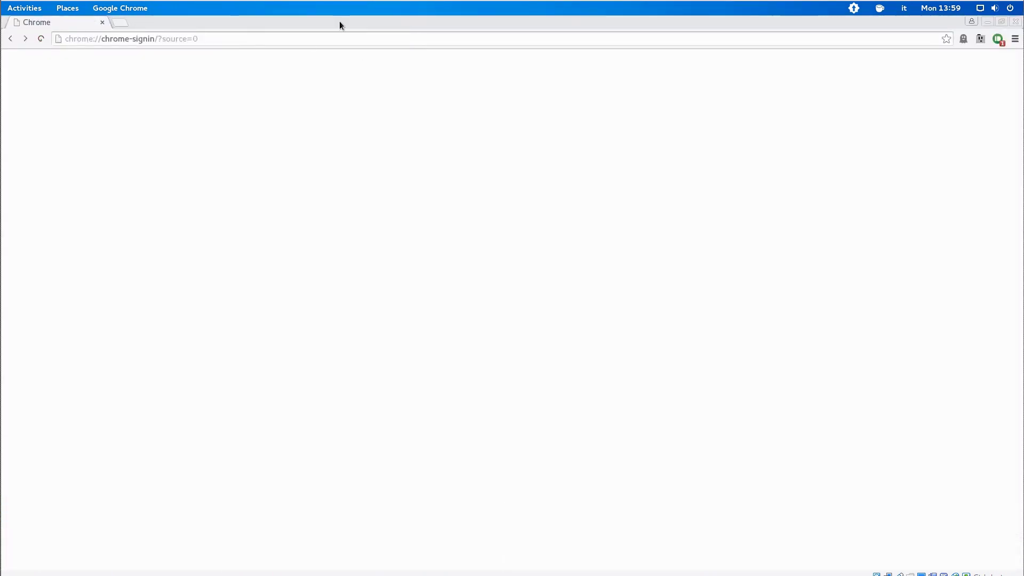
{"action": "left_click_drag", "start_coordinate": [252, 20], "coordinate": [366, 31]}
{"action": "left_click_drag", "start_coordinate": [726, 23], "coordinate": [930, 91]}
{"action": "left_click_drag", "start_coordinate": [764, 98], "coordinate": [742, 55]}
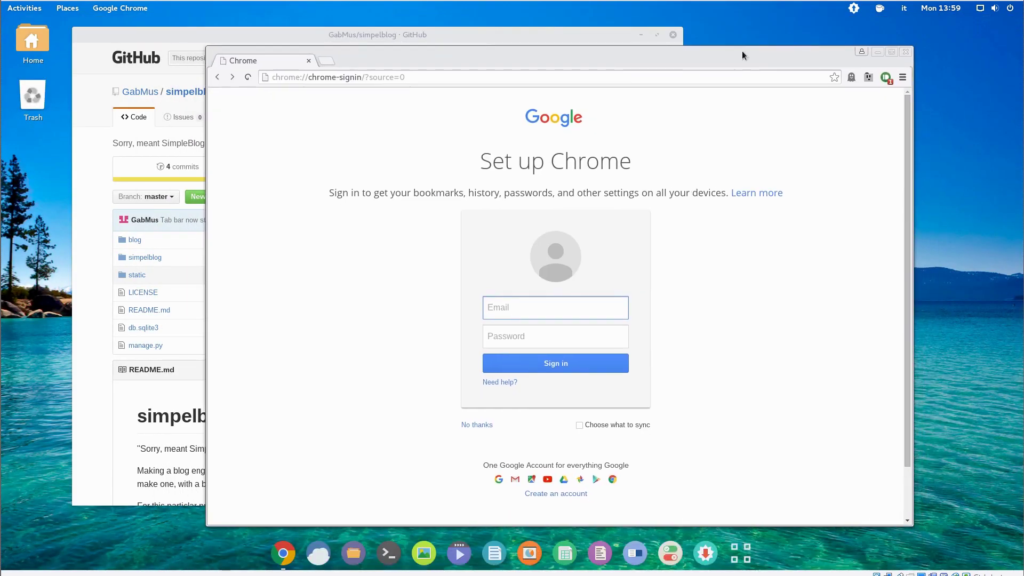
{"action": "right_click", "coordinate": [868, 81]}
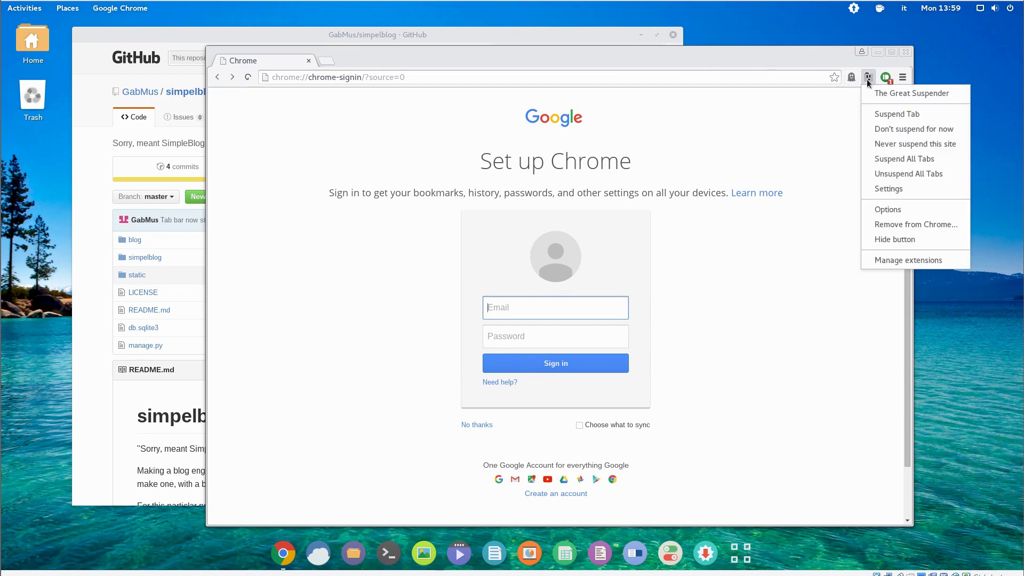
{"action": "left_click", "coordinate": [918, 93]}
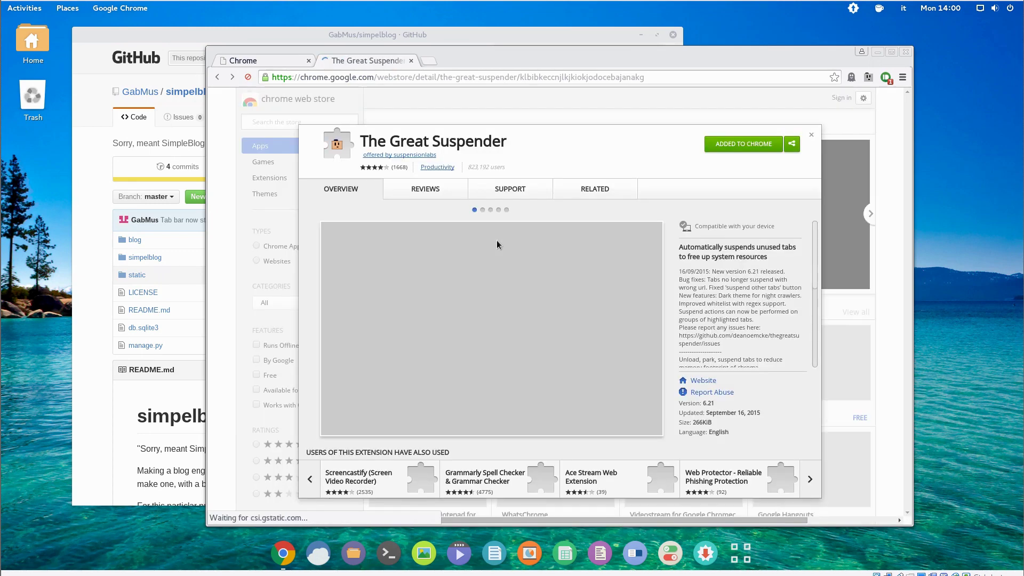
Read The Great Suspender's description, close its details panel, and dismiss the extension's context menu
{"action": "triple_click", "coordinate": [734, 253]}
{"action": "left_click", "coordinate": [778, 261]}
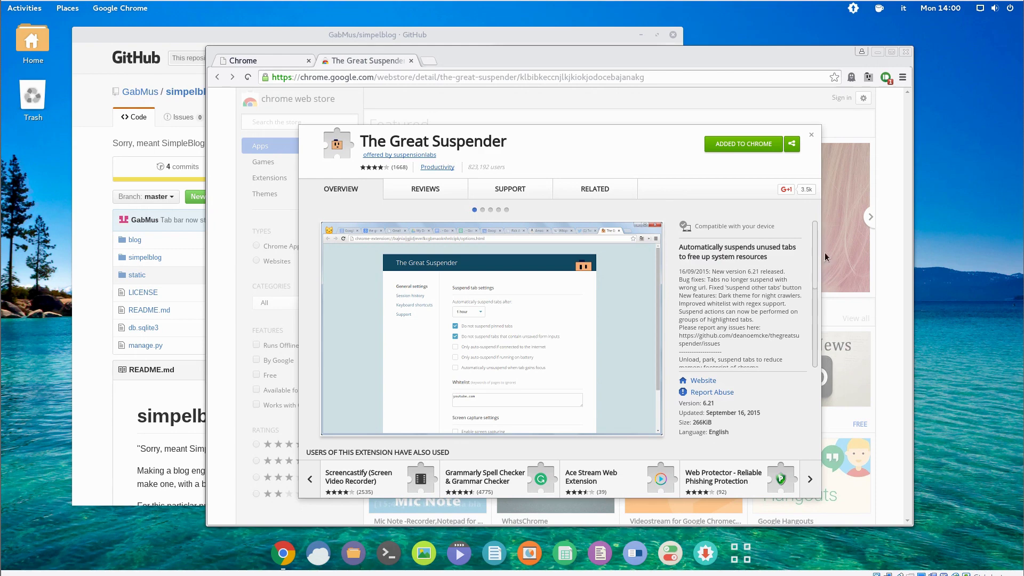
{"action": "scroll", "coordinate": [809, 364], "scroll_direction": "down", "scroll_amount": 5}
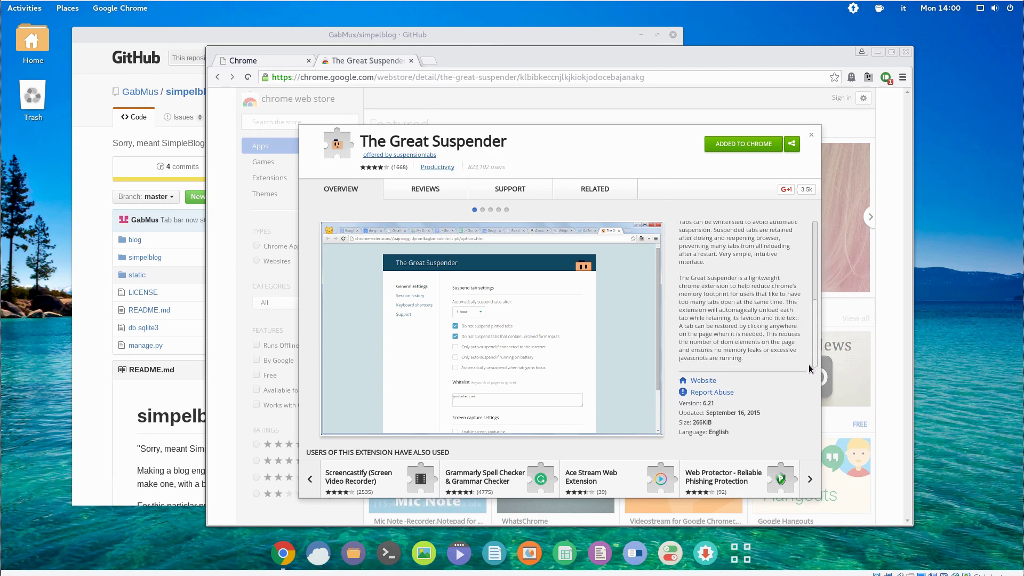
{"action": "scroll", "coordinate": [809, 364], "scroll_direction": "up", "scroll_amount": 5}
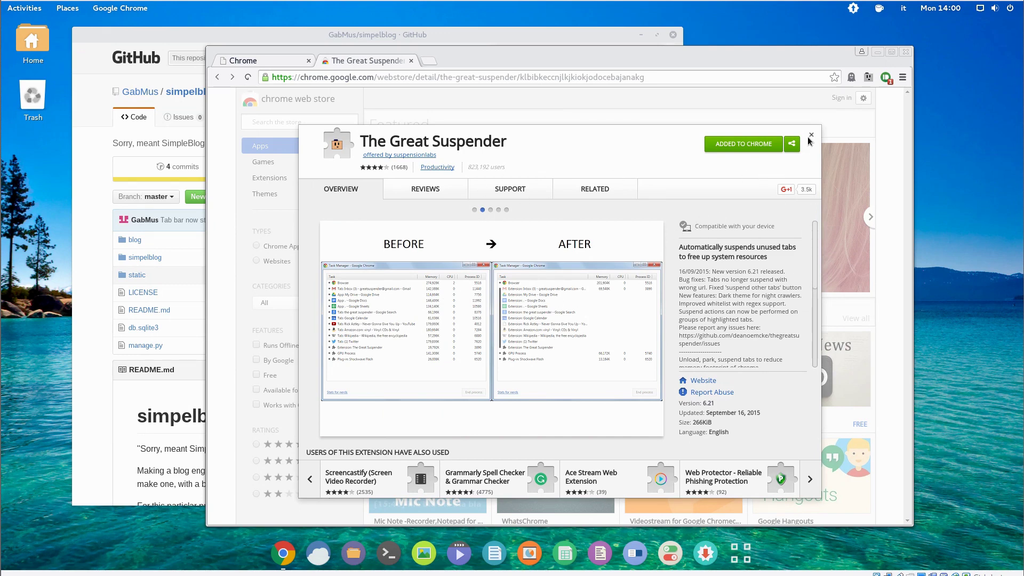
{"action": "left_click", "coordinate": [856, 103]}
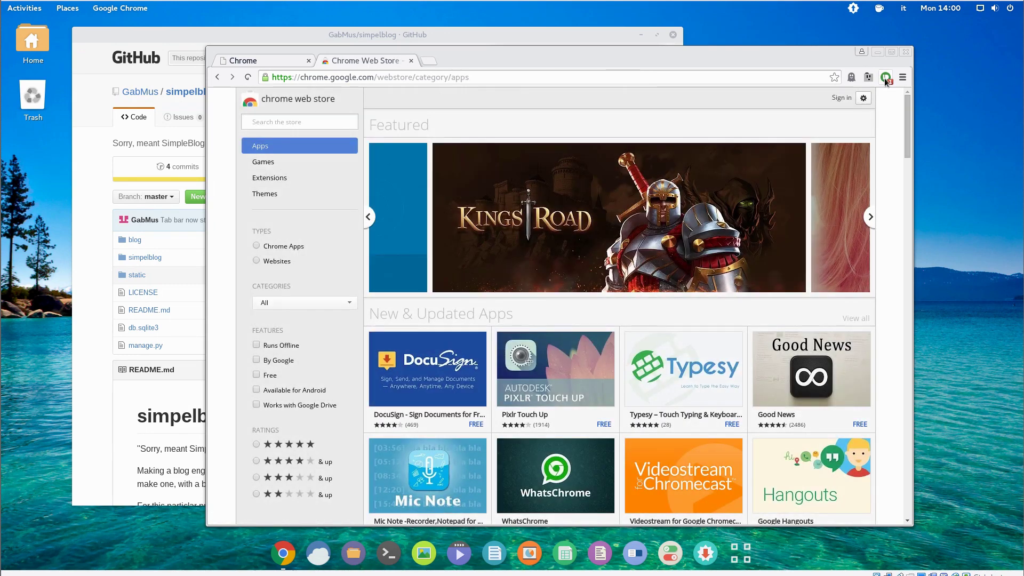
{"action": "right_click", "coordinate": [886, 81]}
{"action": "left_click", "coordinate": [866, 133]}
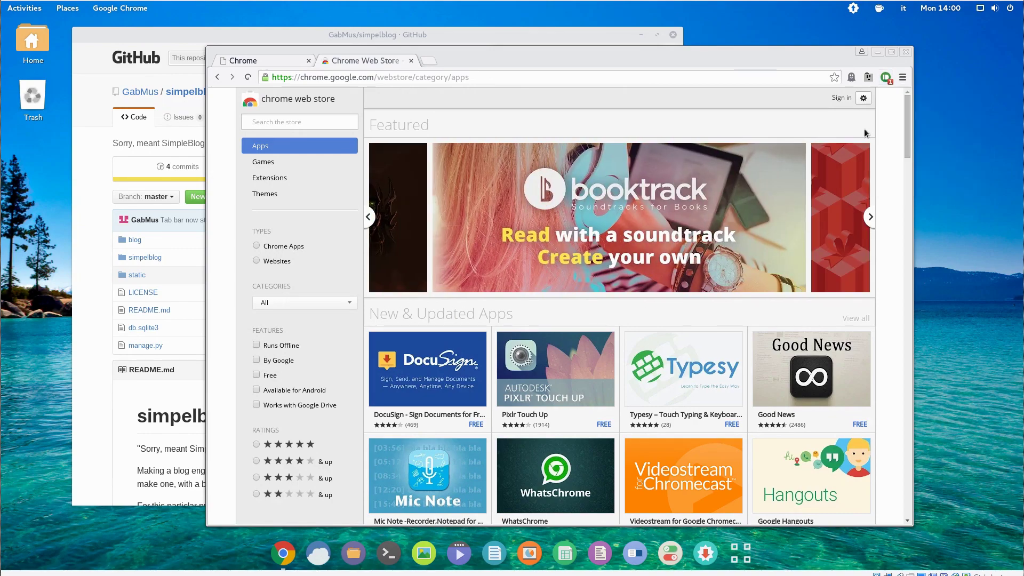